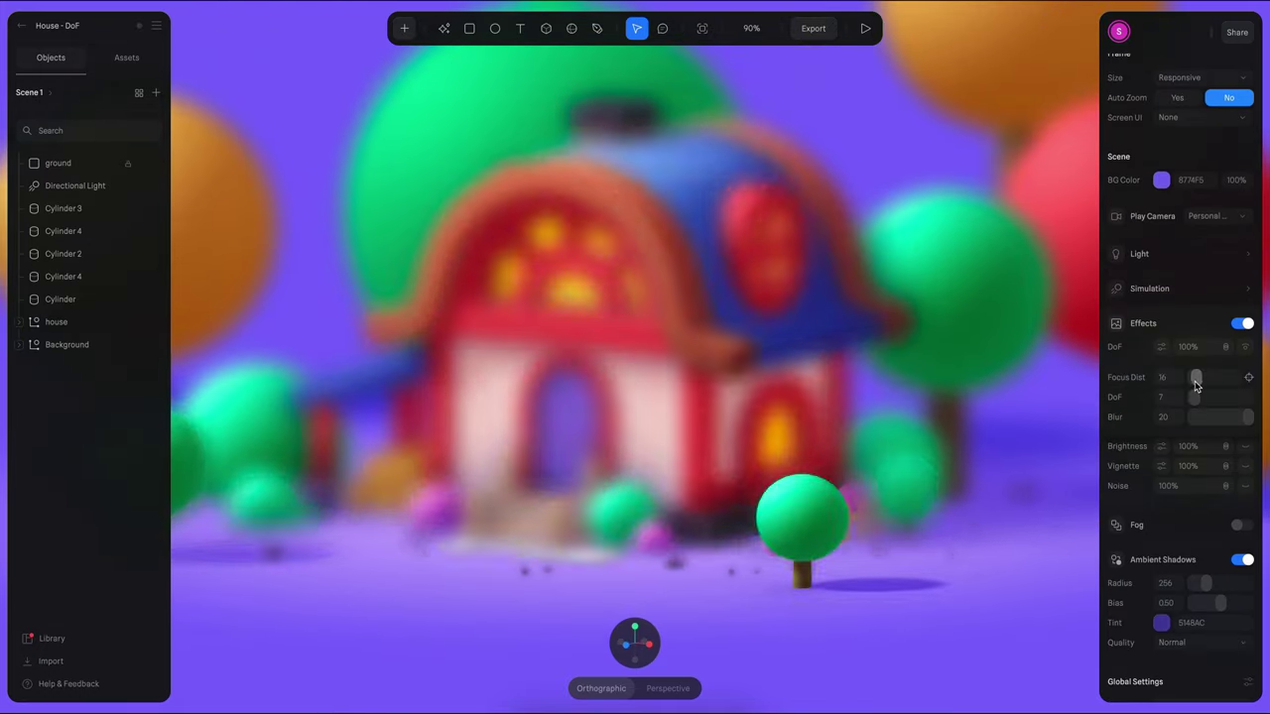
- Pull the deer scene's DoF focus closer and orbit the house and lettering scenes
{"action": "left_click_drag", "start_coordinate": [1193, 379], "coordinate": [1197, 385]}
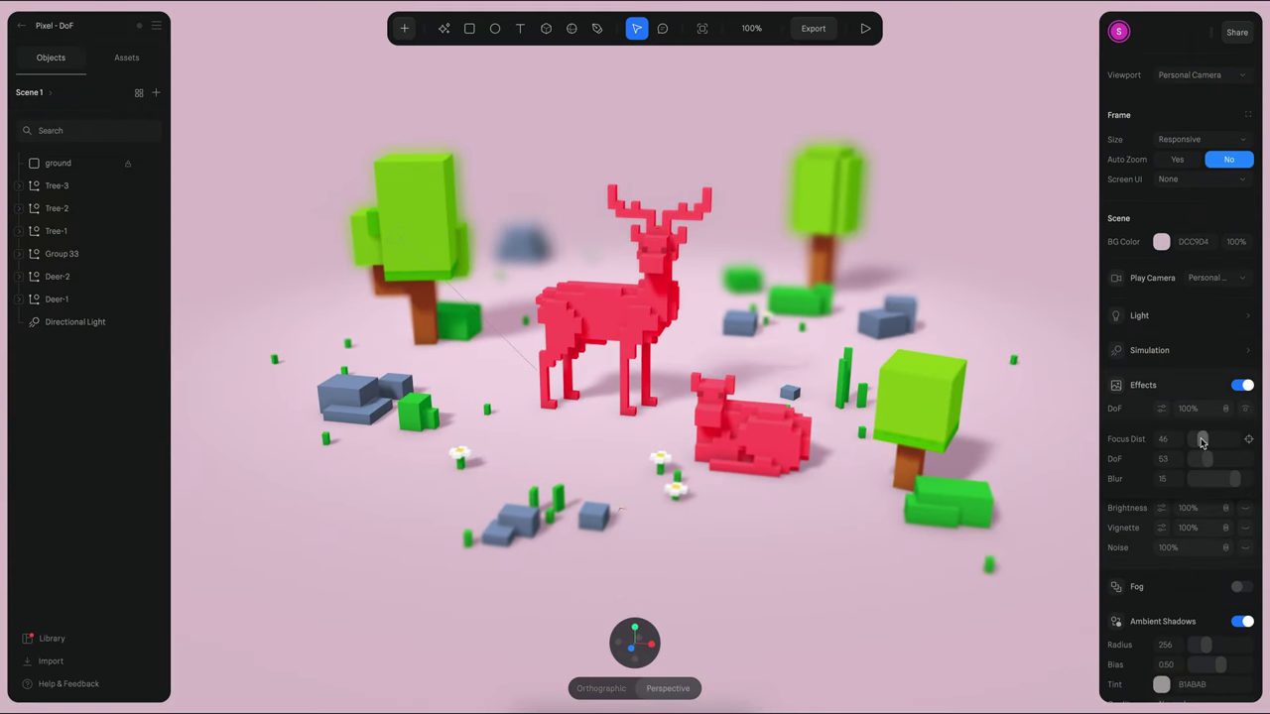
{"action": "left_click_drag", "start_coordinate": [1201, 442], "coordinate": [1194, 447]}
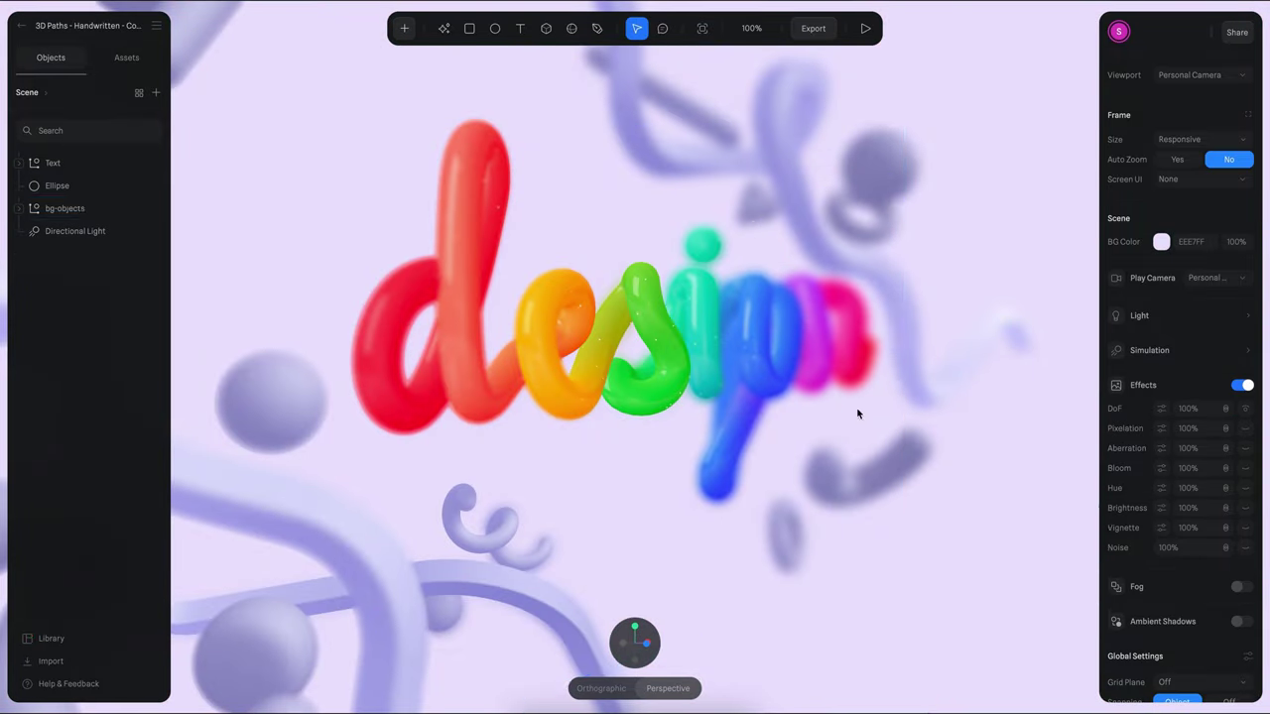
{"action": "right_click_drag", "start_coordinate": [858, 414], "coordinate": [723, 470]}
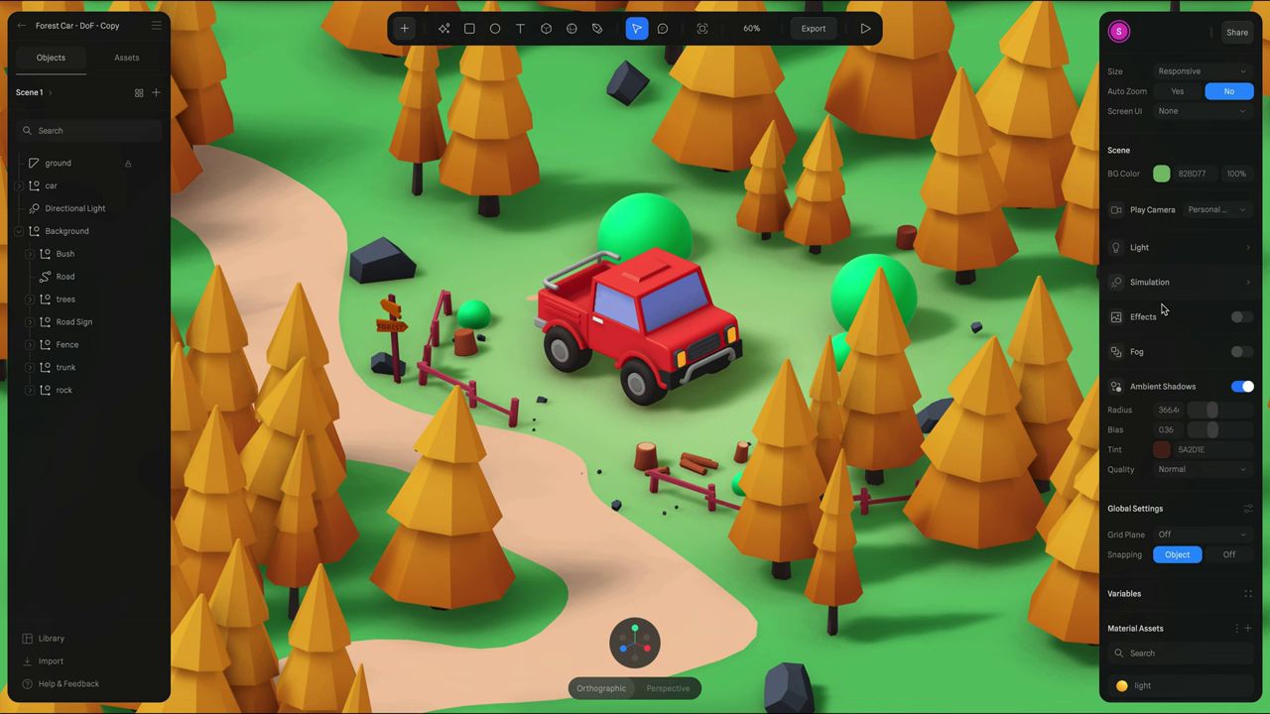
- Enable scene effects and depth of field, blurring the forest car scene at 100%
{"action": "left_click", "coordinate": [1242, 317]}
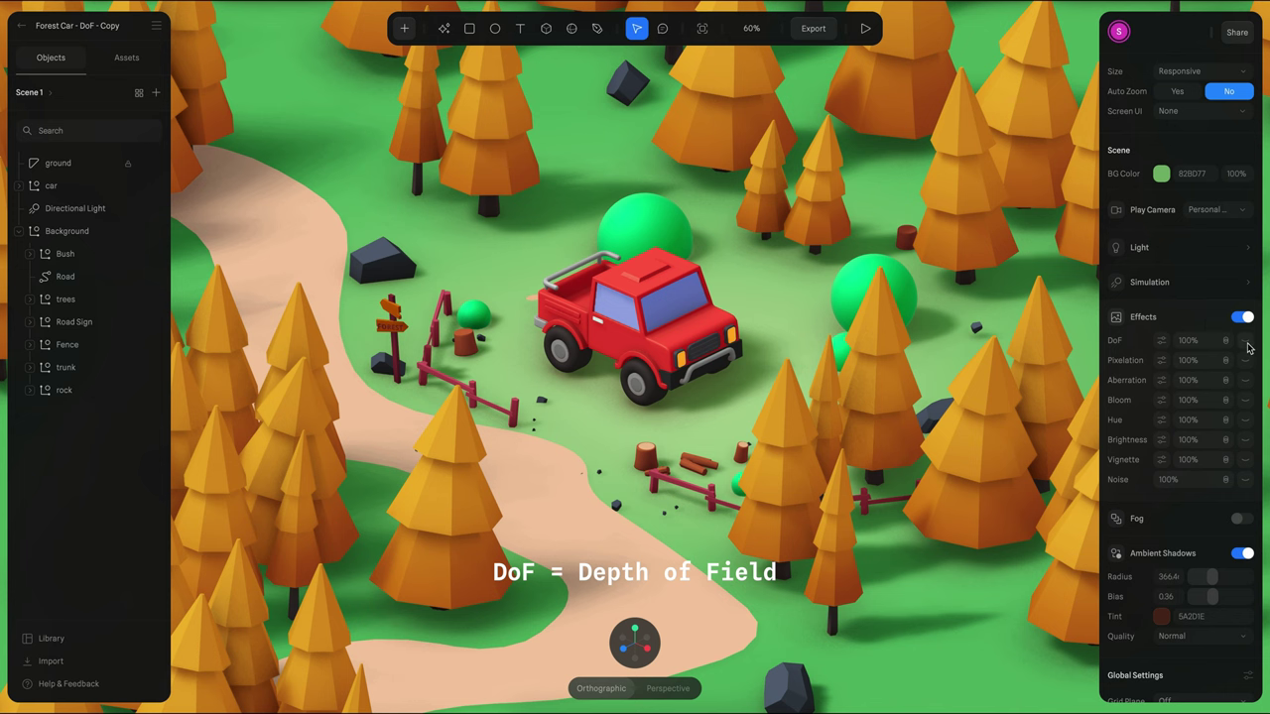
{"action": "left_click", "coordinate": [1246, 344]}
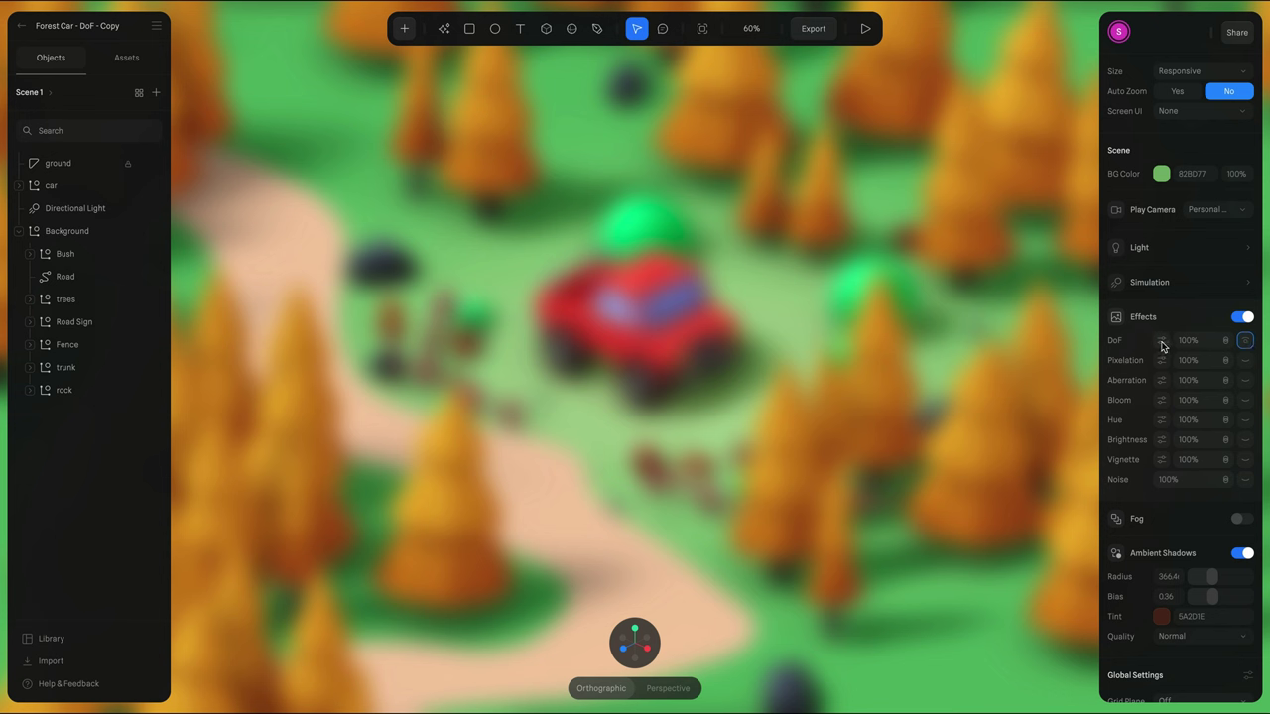
- Pick the red car as the DoF focus point, giving focus distance 17 and range 3
{"action": "left_click", "coordinate": [1161, 341]}
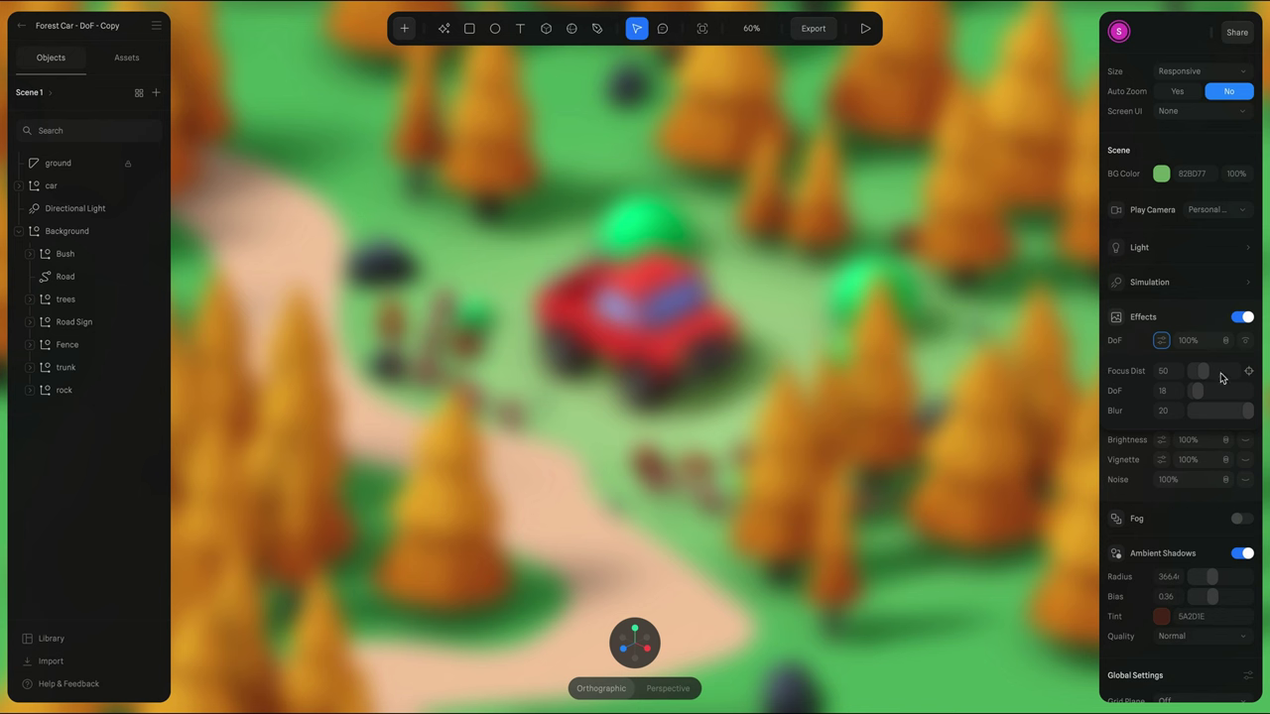
{"action": "left_click", "coordinate": [1249, 371]}
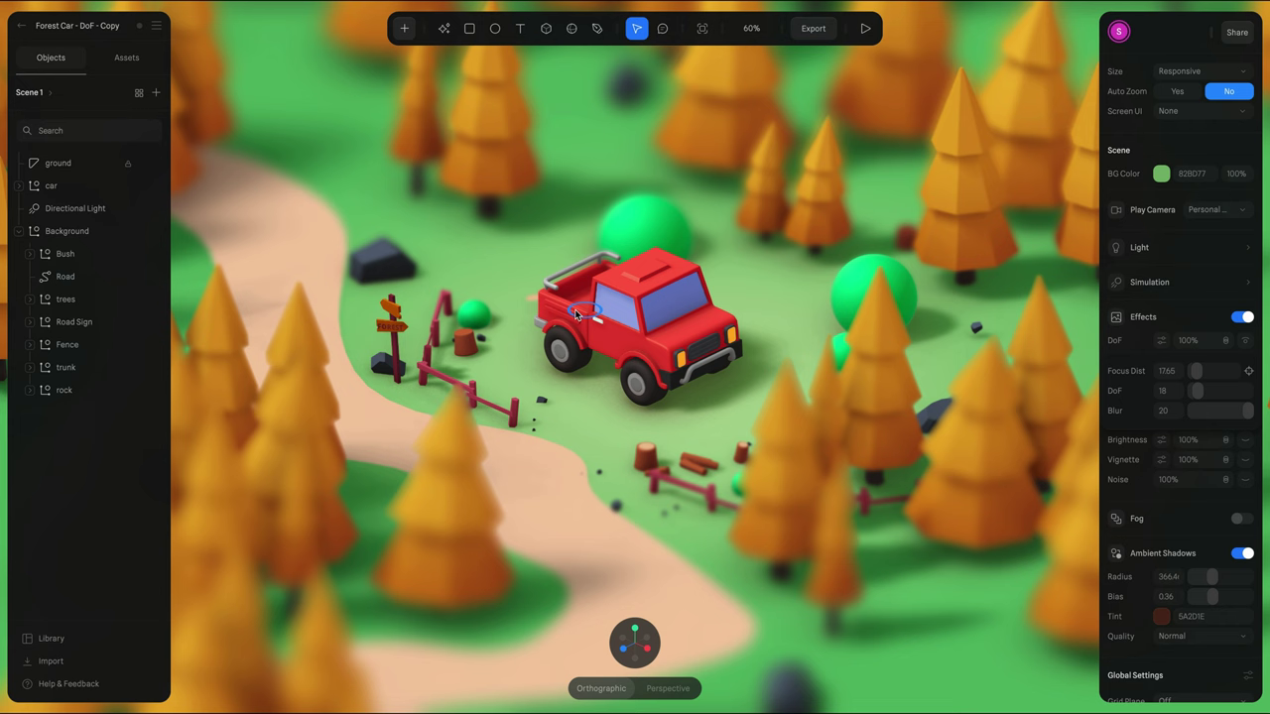
{"action": "left_click", "coordinate": [383, 261]}
{"action": "left_click", "coordinate": [292, 388]}
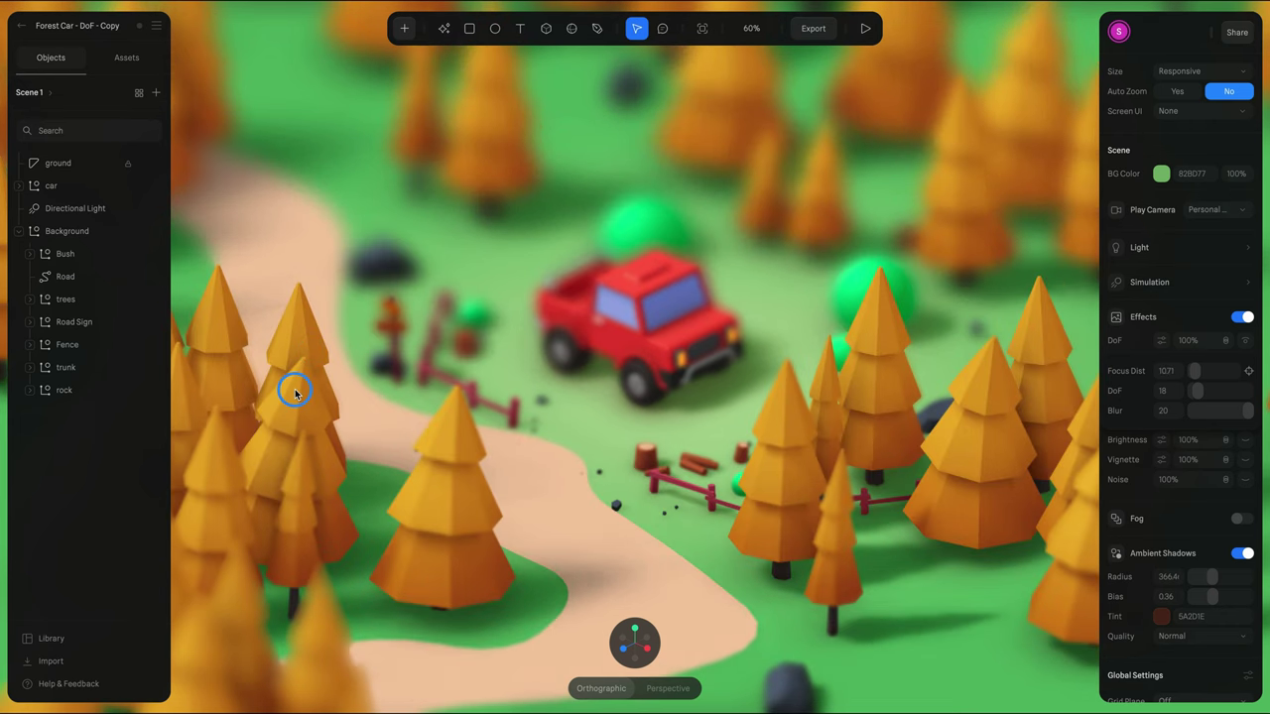
{"action": "left_click", "coordinate": [427, 480]}
{"action": "left_click", "coordinate": [861, 373]}
{"action": "left_click", "coordinate": [657, 330]}
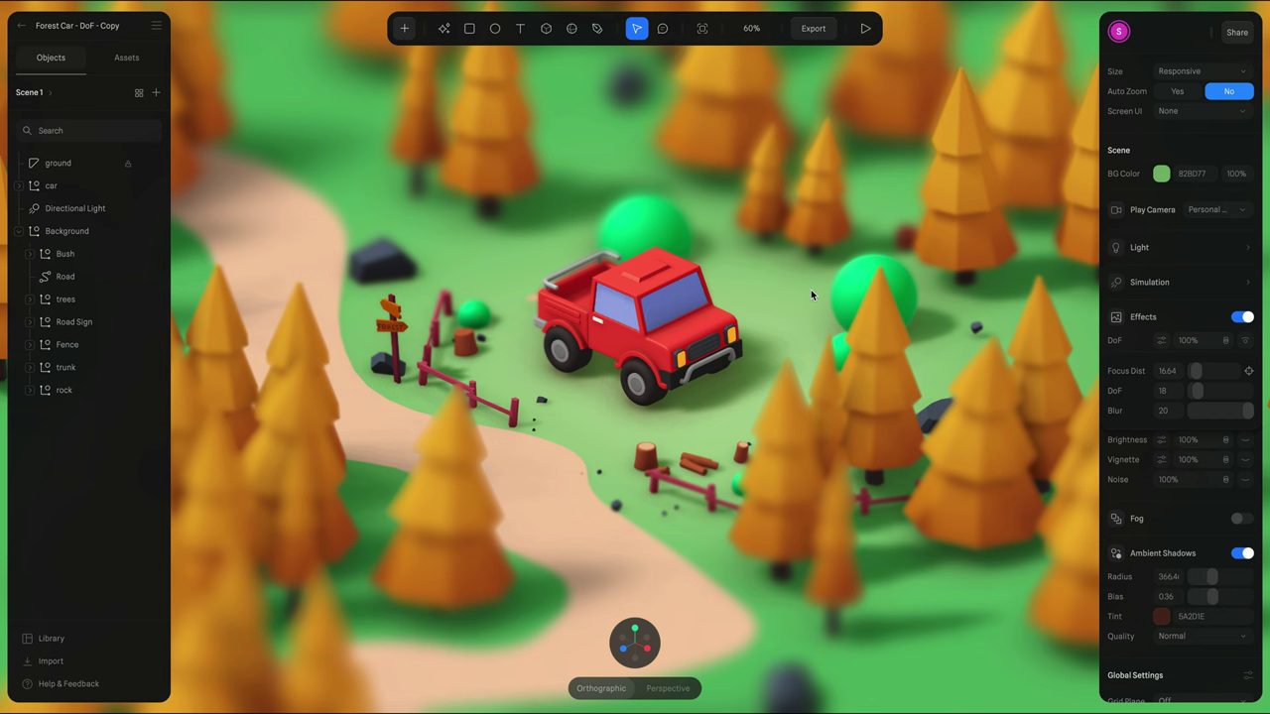
{"action": "left_click", "coordinate": [758, 231]}
- Push the focus distance slightly out and narrow the DoF range to 3
{"action": "left_click_drag", "start_coordinate": [566, 96], "coordinate": [750, 96]}
{"action": "left_click_drag", "start_coordinate": [651, 580], "coordinate": [823, 563]}
{"action": "left_click_drag", "start_coordinate": [1197, 374], "coordinate": [1196, 383]}
{"action": "left_click_drag", "start_coordinate": [671, 103], "coordinate": [767, 102]}
{"action": "left_click_drag", "start_coordinate": [1198, 396], "coordinate": [1194, 397]}
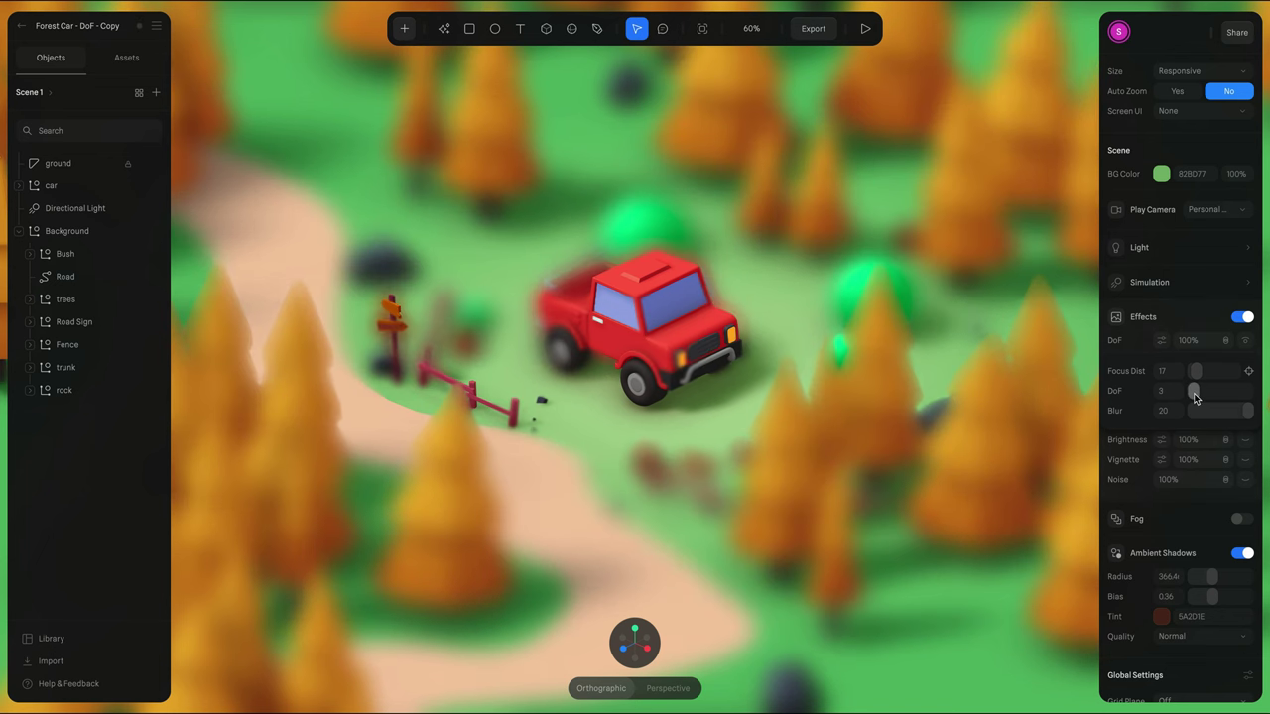
- Widen the DoF range to 53 with focus distance 17
{"action": "left_click_drag", "start_coordinate": [336, 343], "coordinate": [865, 339]}
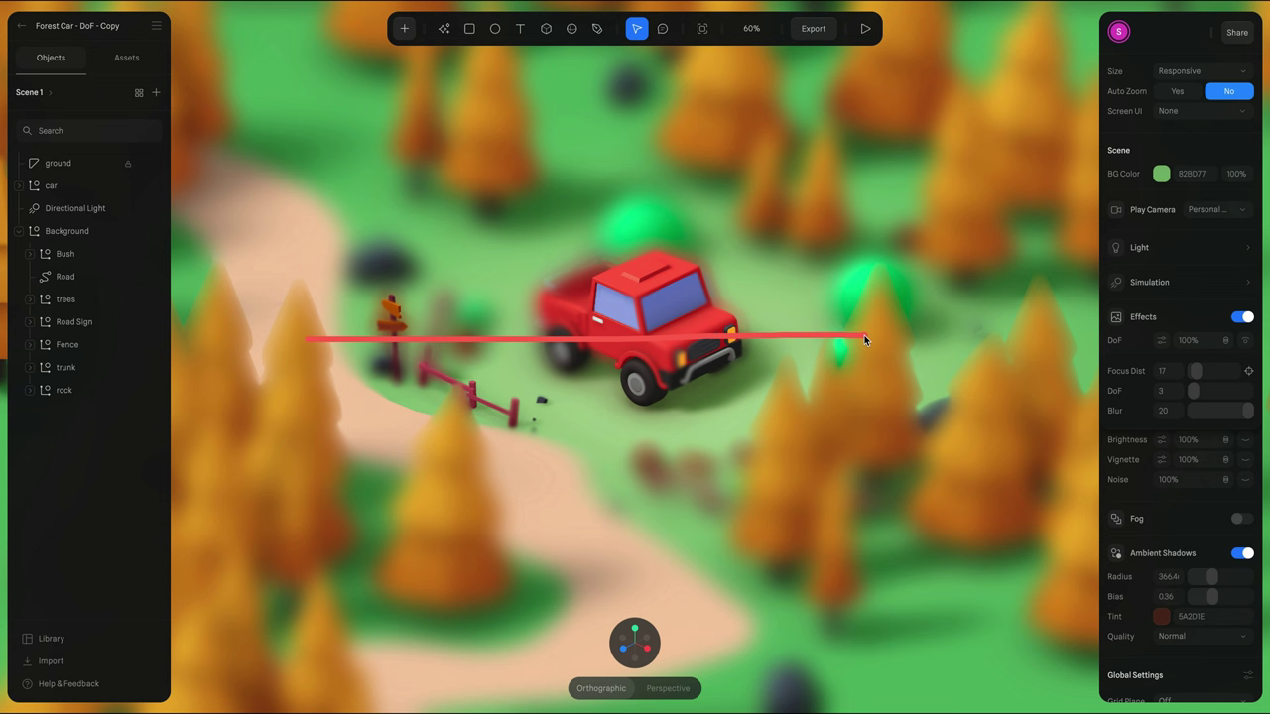
{"action": "left_click_drag", "start_coordinate": [536, 281], "coordinate": [850, 282]}
{"action": "left_click_drag", "start_coordinate": [586, 408], "coordinate": [805, 408]}
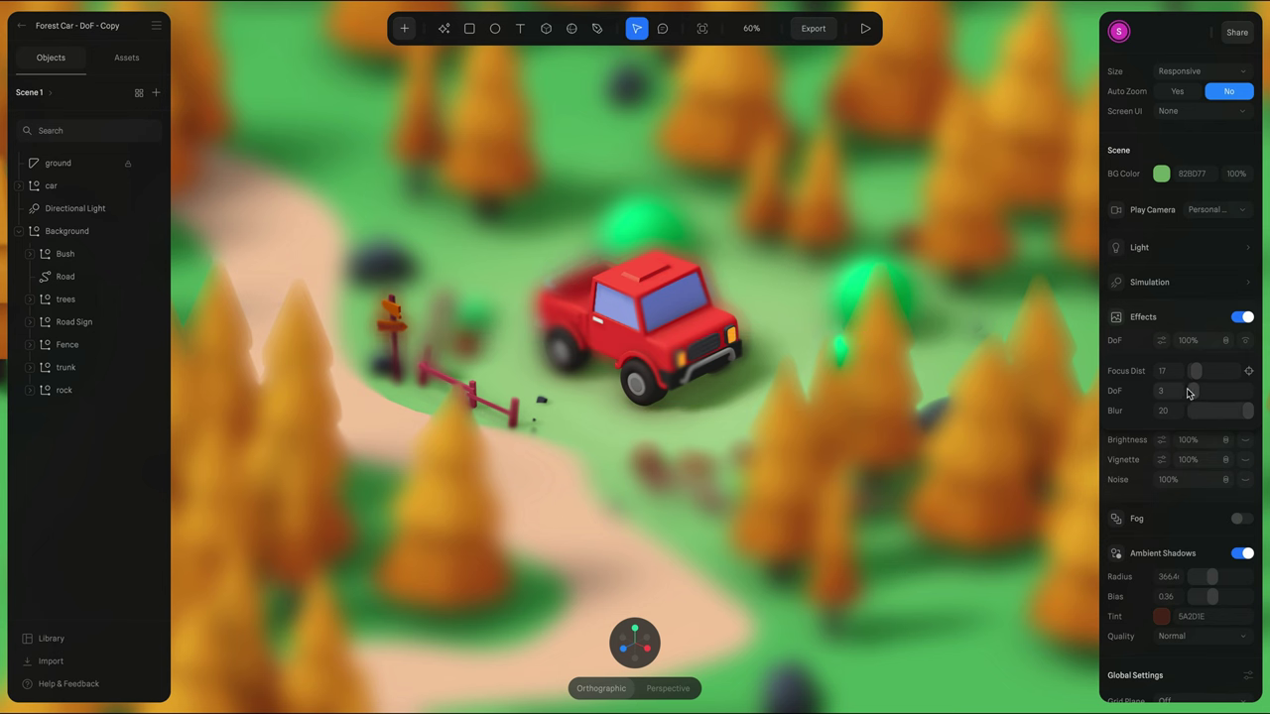
{"action": "mouse_move", "coordinate": [1194, 388]}
{"action": "left_mouse_down"}
{"action": "mouse_move", "coordinate": [1208, 393]}
{"action": "mouse_move", "coordinate": [1196, 390]}
{"action": "left_mouse_up"}
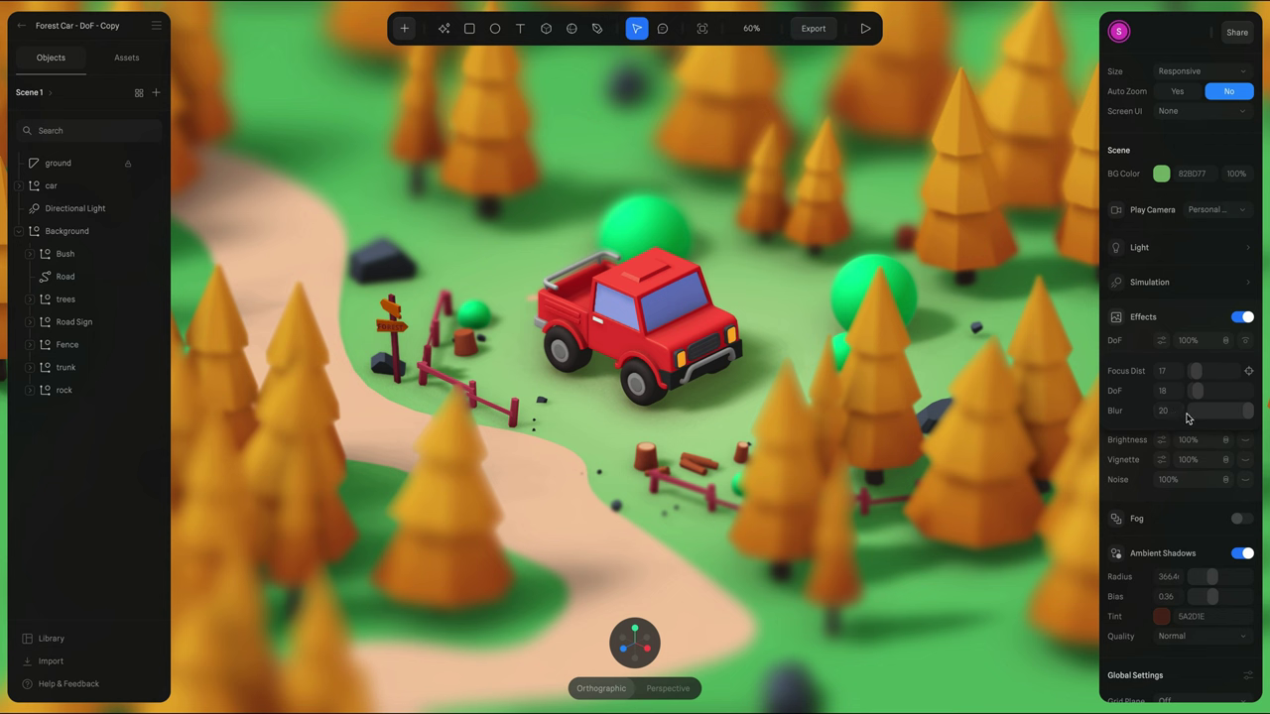
- Reset the DoF blur to 0, try 10, then settle on a blur strength of 20
{"action": "left_click", "coordinate": [1157, 413]}
{"action": "type", "text": "0"}
{"action": "key", "text": "Return"}
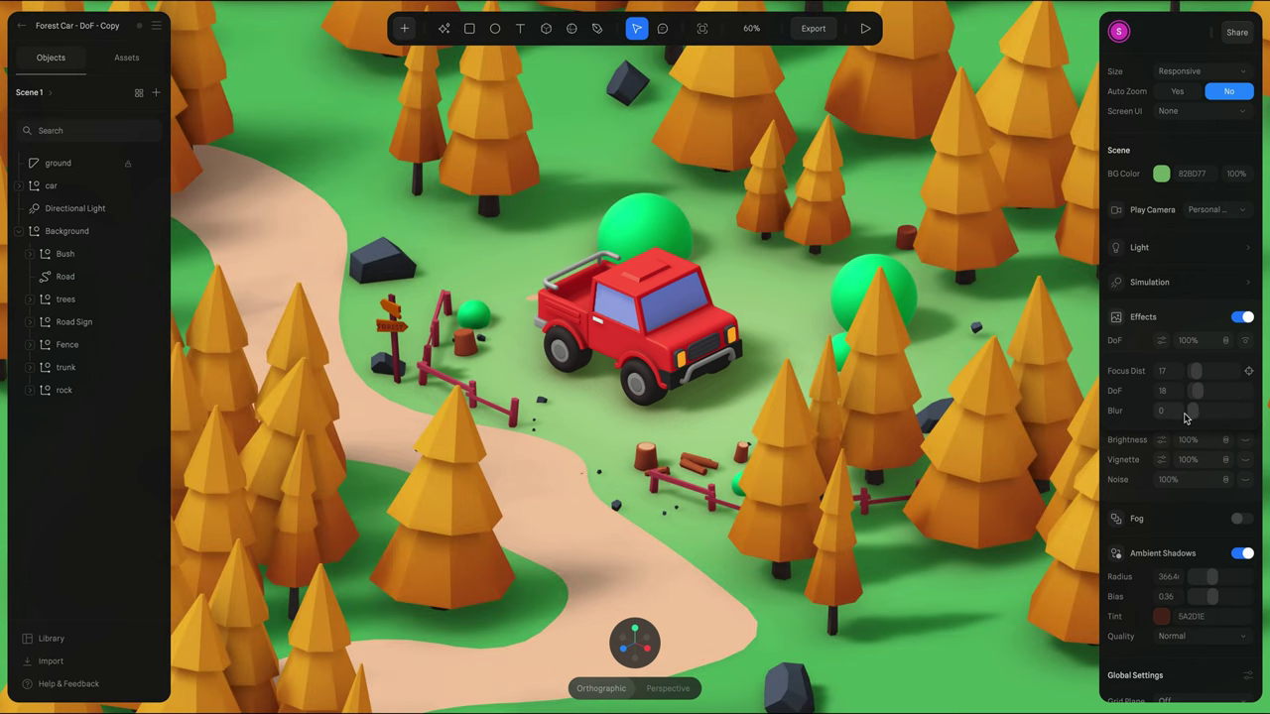
{"action": "left_click_drag", "start_coordinate": [1193, 412], "coordinate": [1134, 412]}
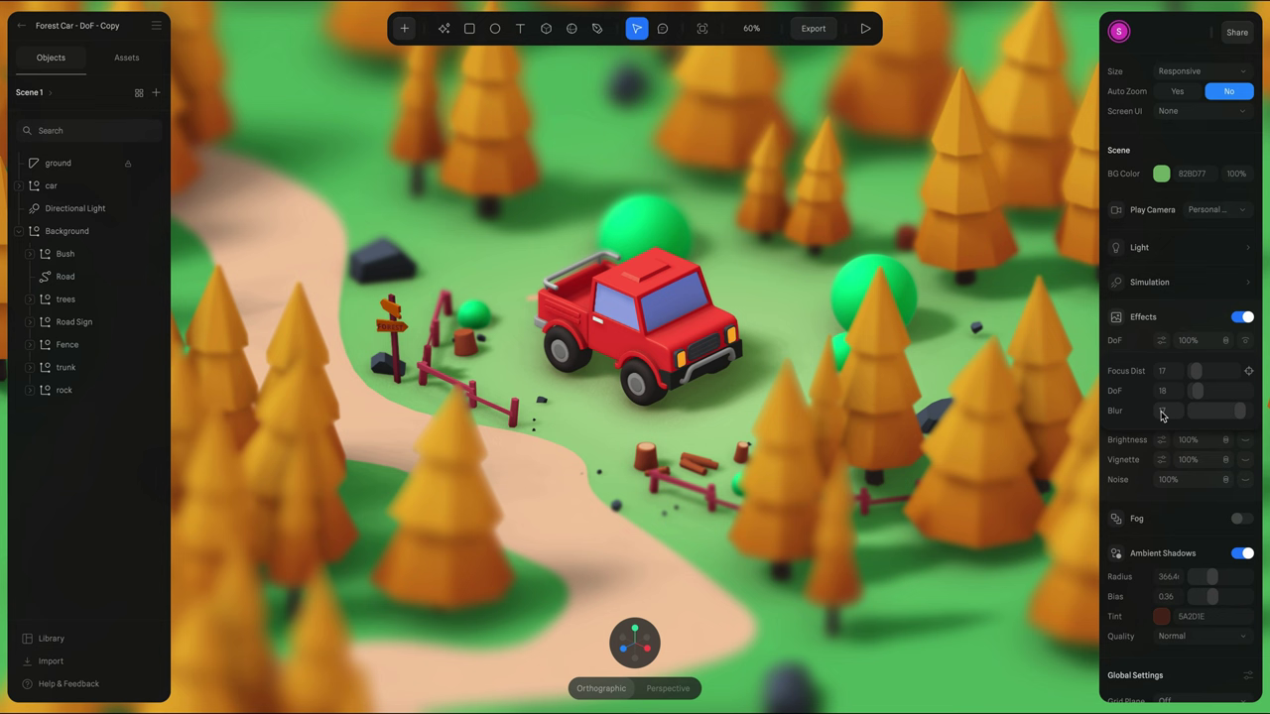
{"action": "left_click", "coordinate": [1163, 412]}
{"action": "type", "text": "20"}
{"action": "key", "text": "Return"}
- Drop the focus distance from 17 to 16 and orbit around the red car
{"action": "left_click_drag", "start_coordinate": [1196, 374], "coordinate": [1193, 374]}
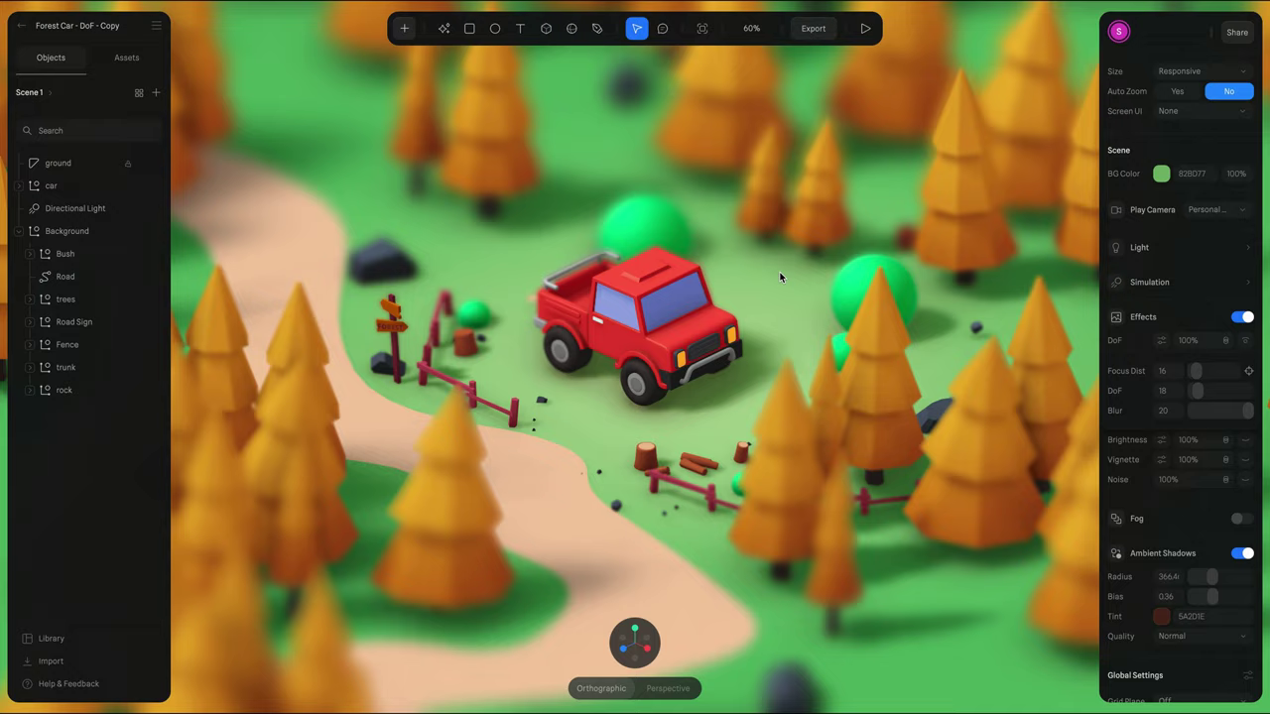
{"action": "left_click_drag", "start_coordinate": [834, 338], "coordinate": [576, 393]}
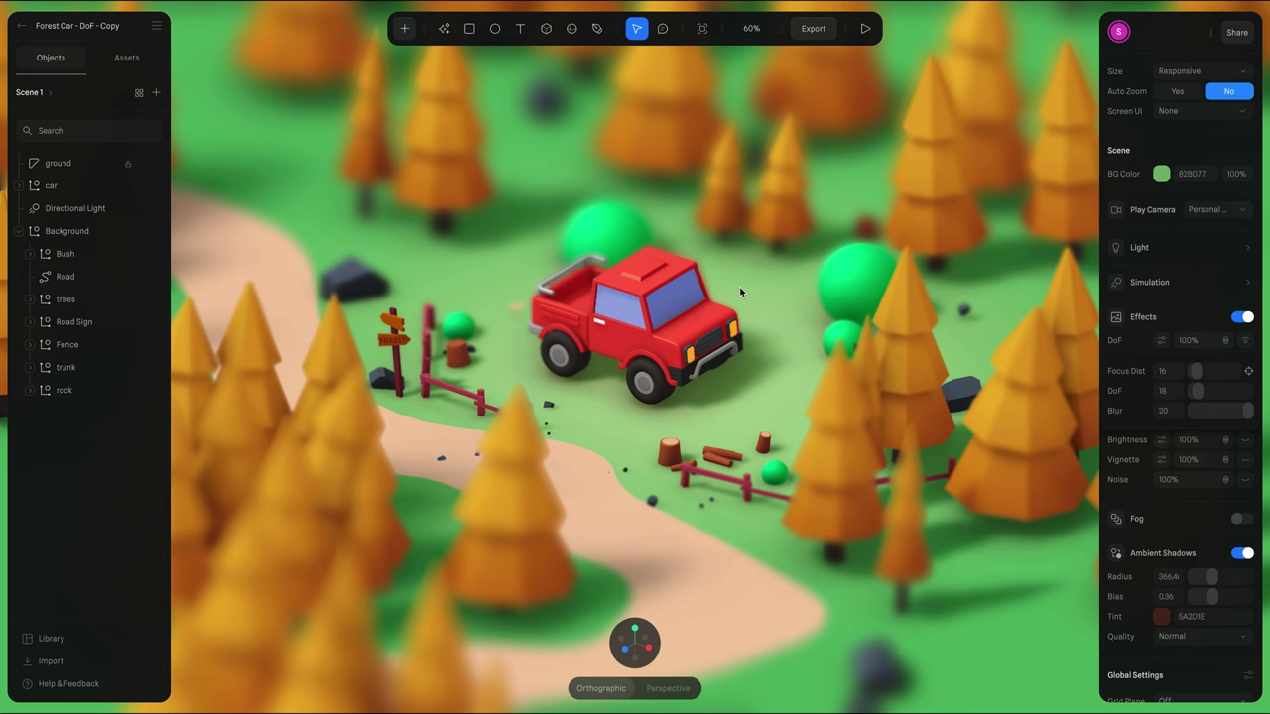
- Switch to the perspective camera view for a close-up of the car
{"action": "left_click", "coordinate": [668, 688]}
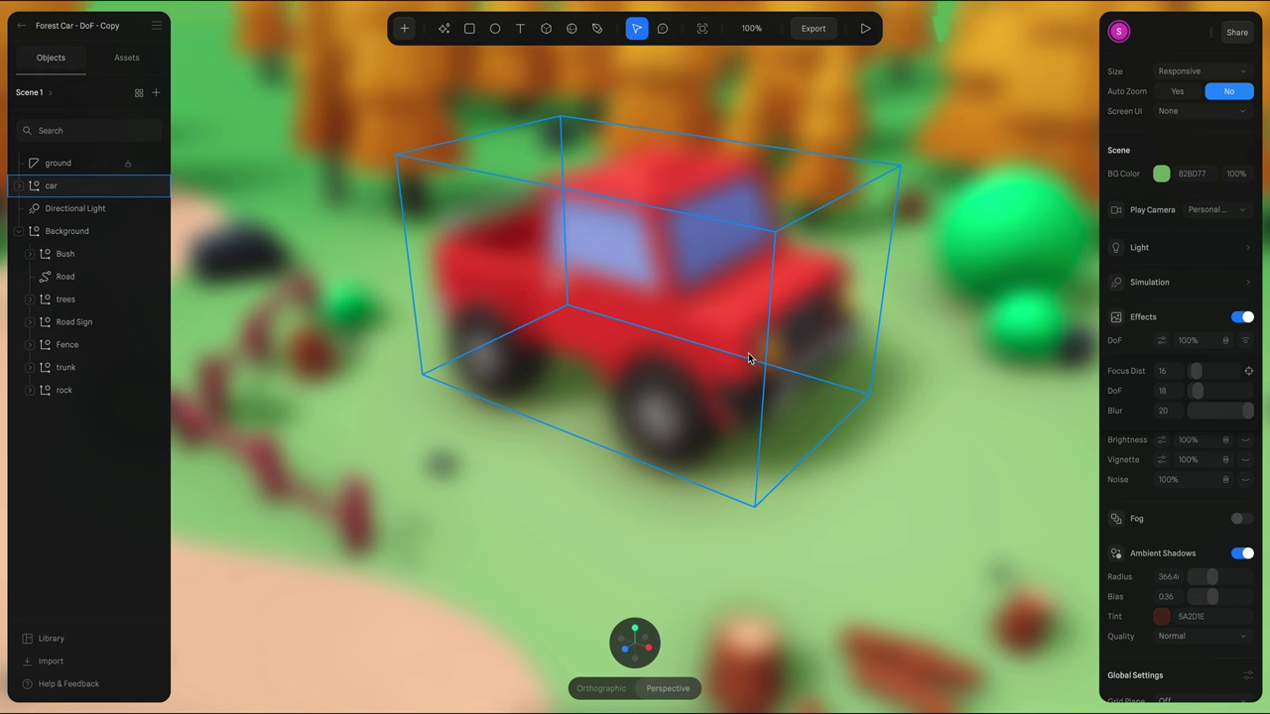
{"action": "key", "text": "Escape"}
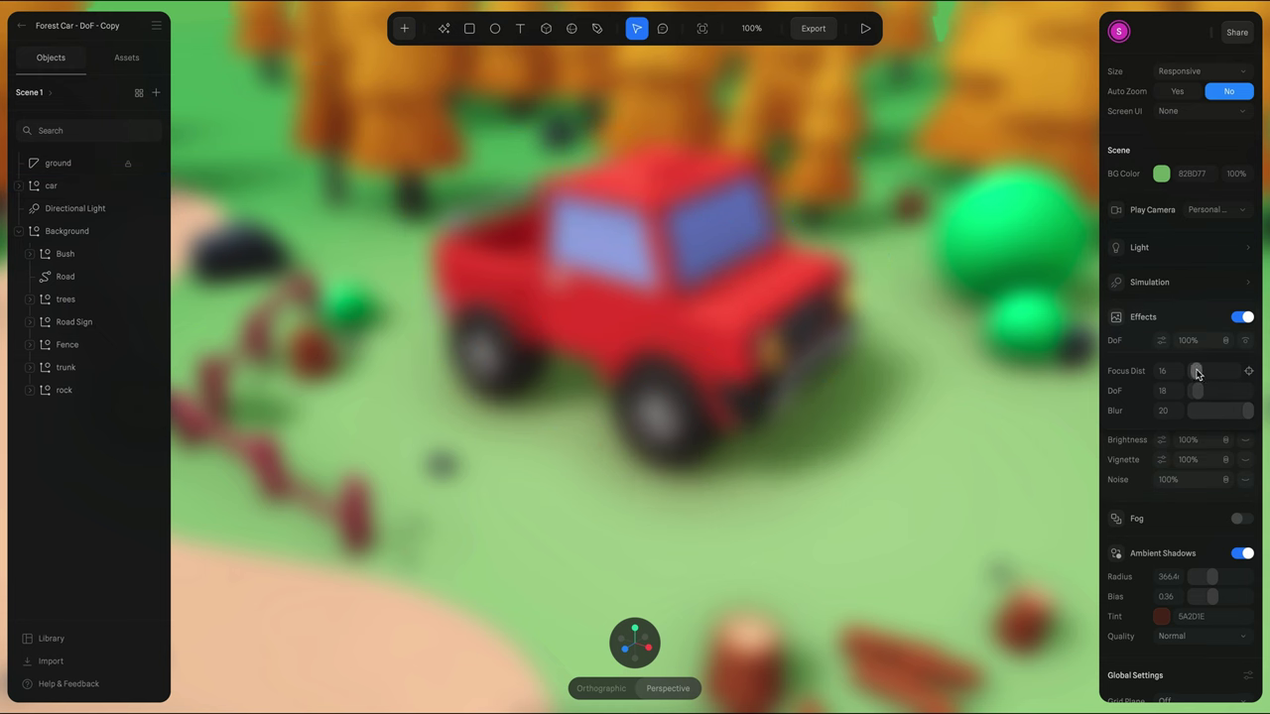
{"action": "left_click", "coordinate": [770, 348]}
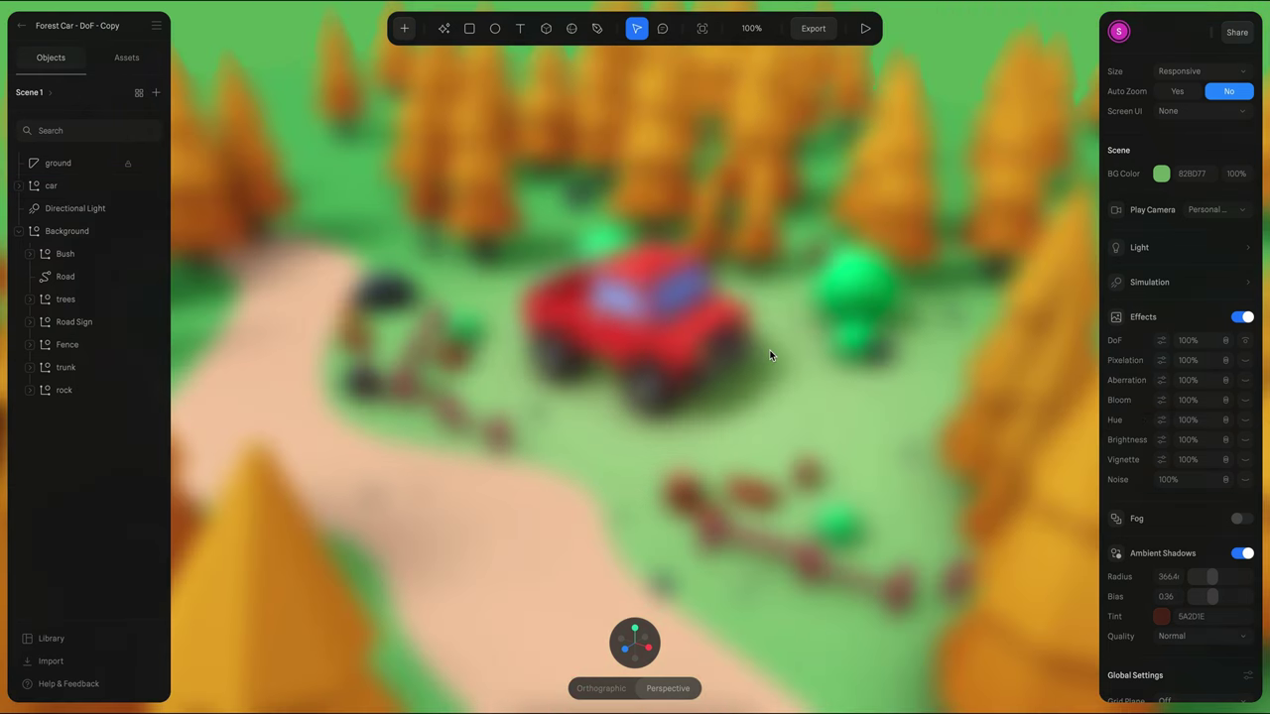
{"action": "left_click", "coordinate": [996, 345]}
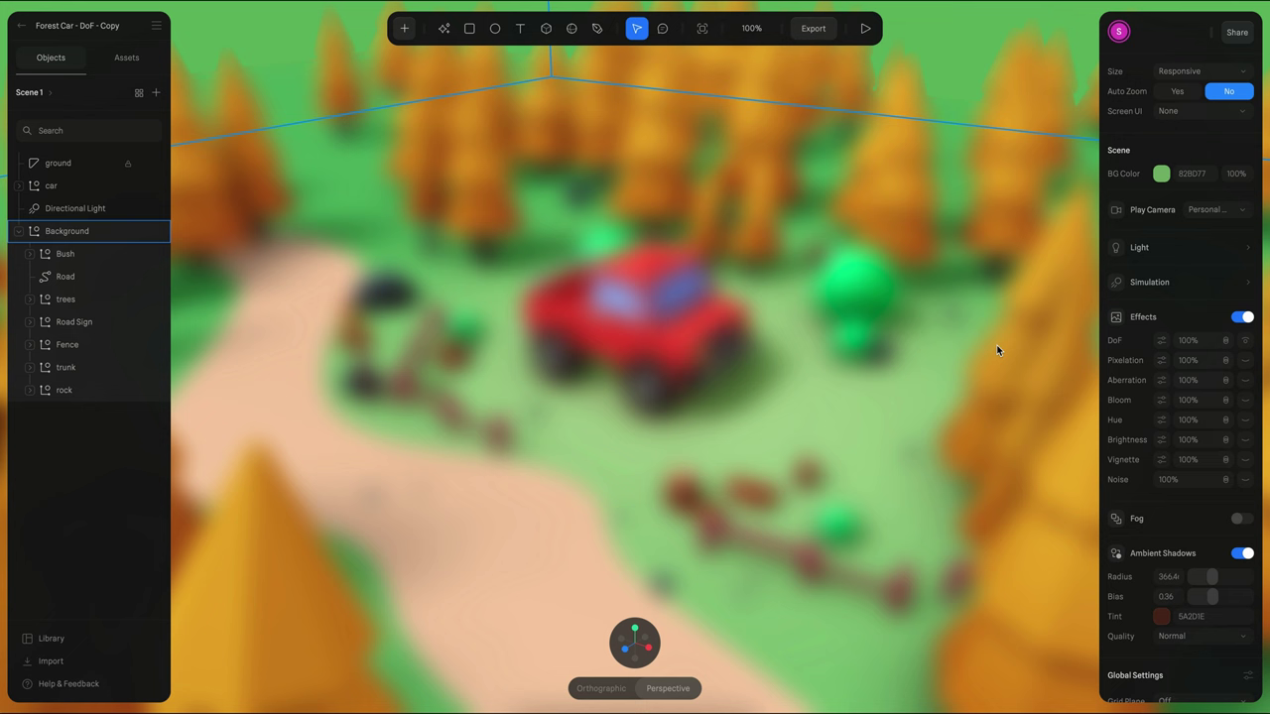
{"action": "key", "text": "Escape"}
- Set the DoF focus distance to 32 and blur strength to 14
{"action": "left_click", "coordinate": [1161, 340]}
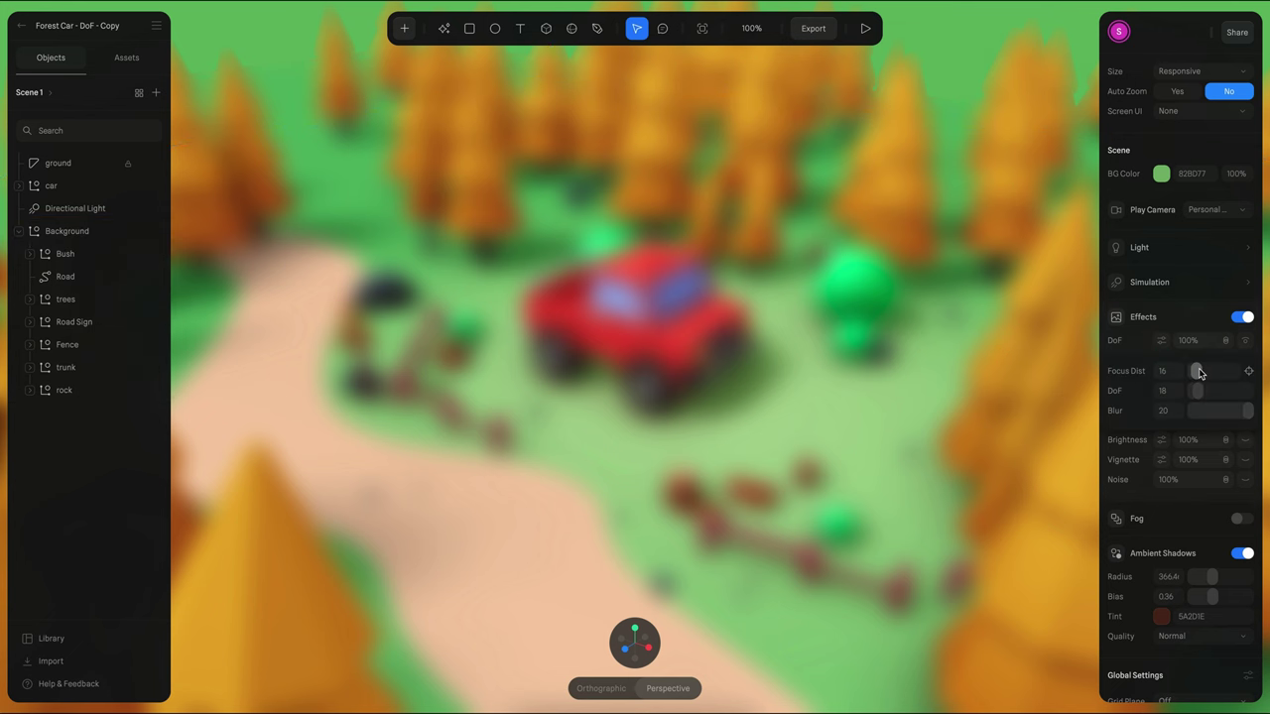
{"action": "left_click_drag", "start_coordinate": [1198, 372], "coordinate": [1200, 371]}
{"action": "left_click", "coordinate": [842, 289]}
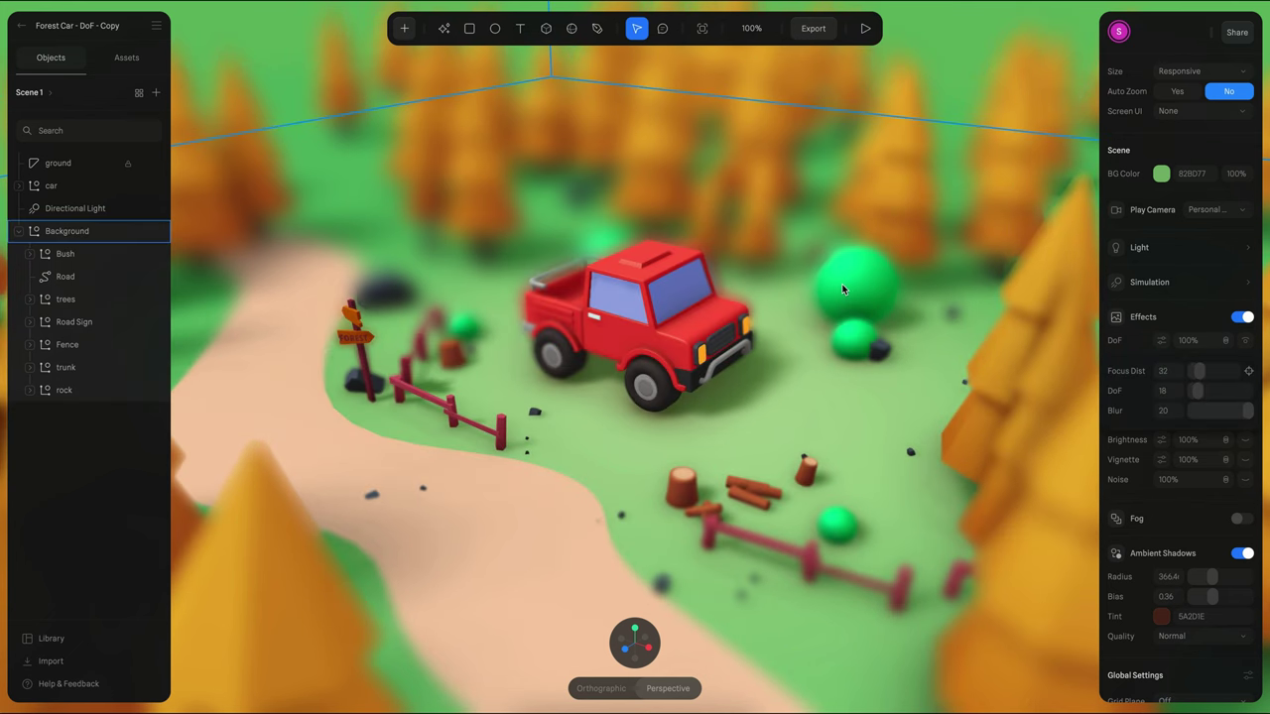
{"action": "key", "text": "Escape"}
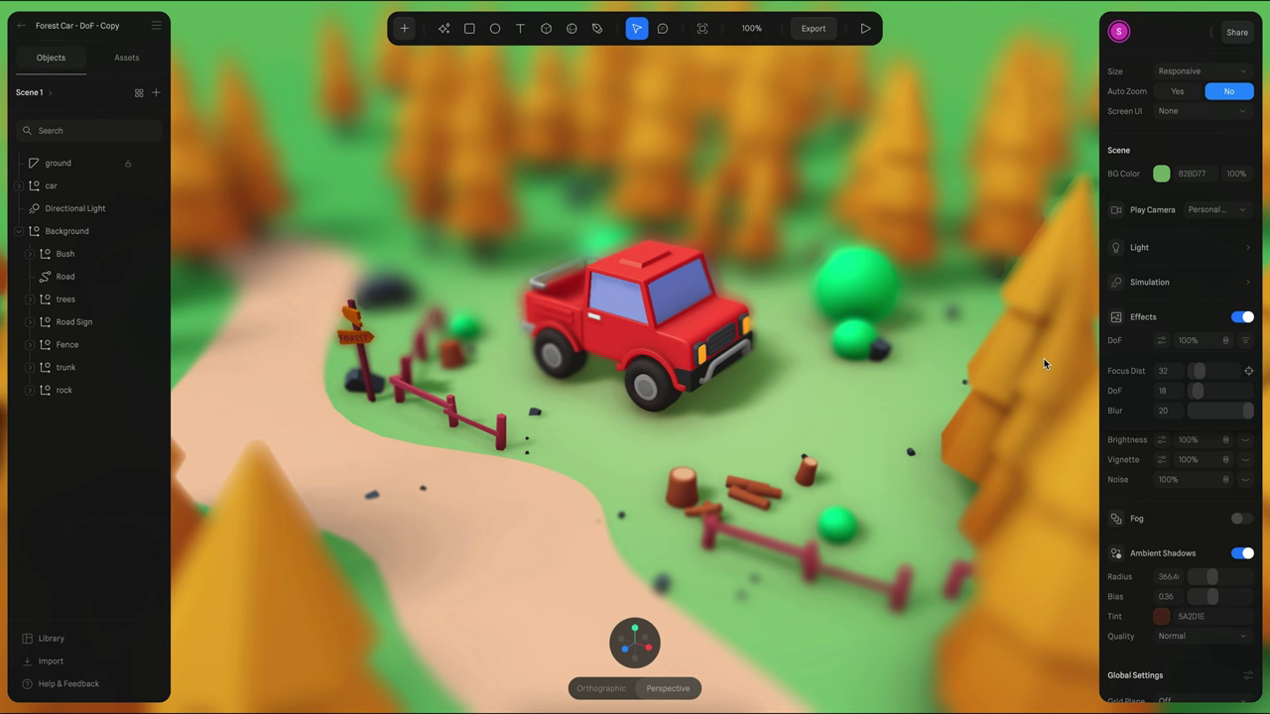
{"action": "left_click_drag", "start_coordinate": [1250, 414], "coordinate": [1200, 392]}
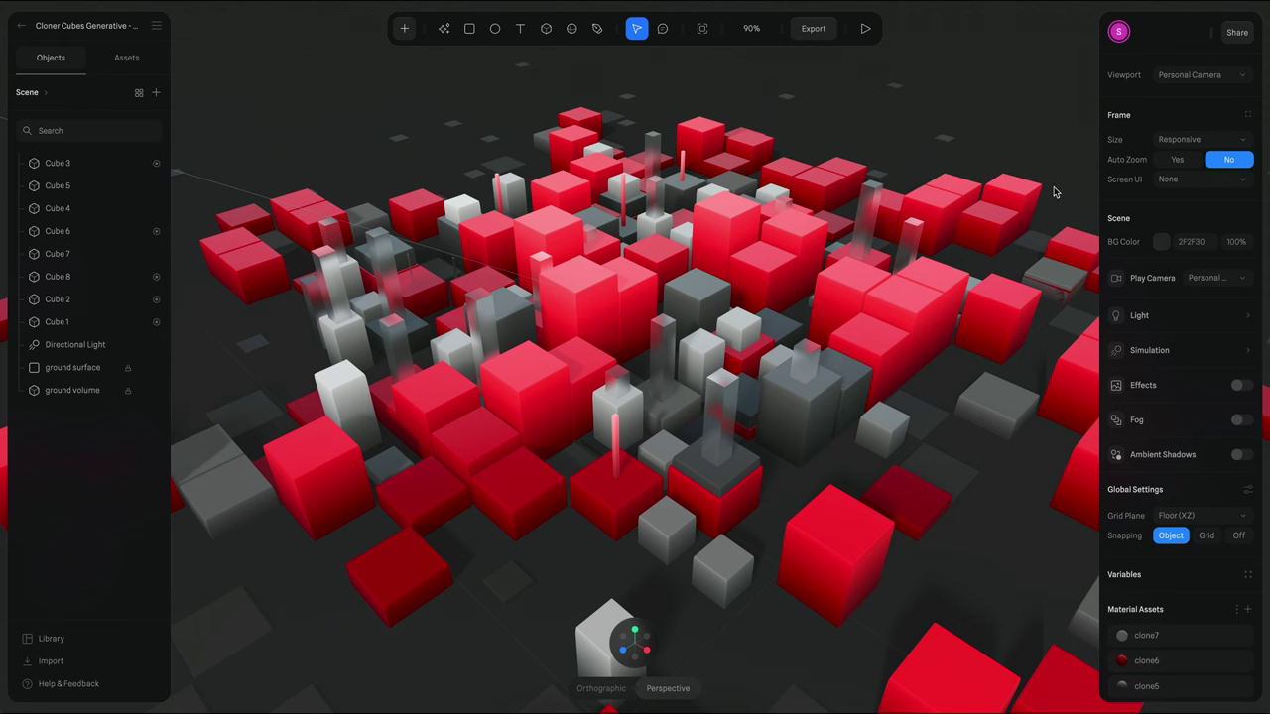
- Turn on the cube scene's effects with vignette and bloom off and depth of field on
{"action": "left_click", "coordinate": [1240, 386]}
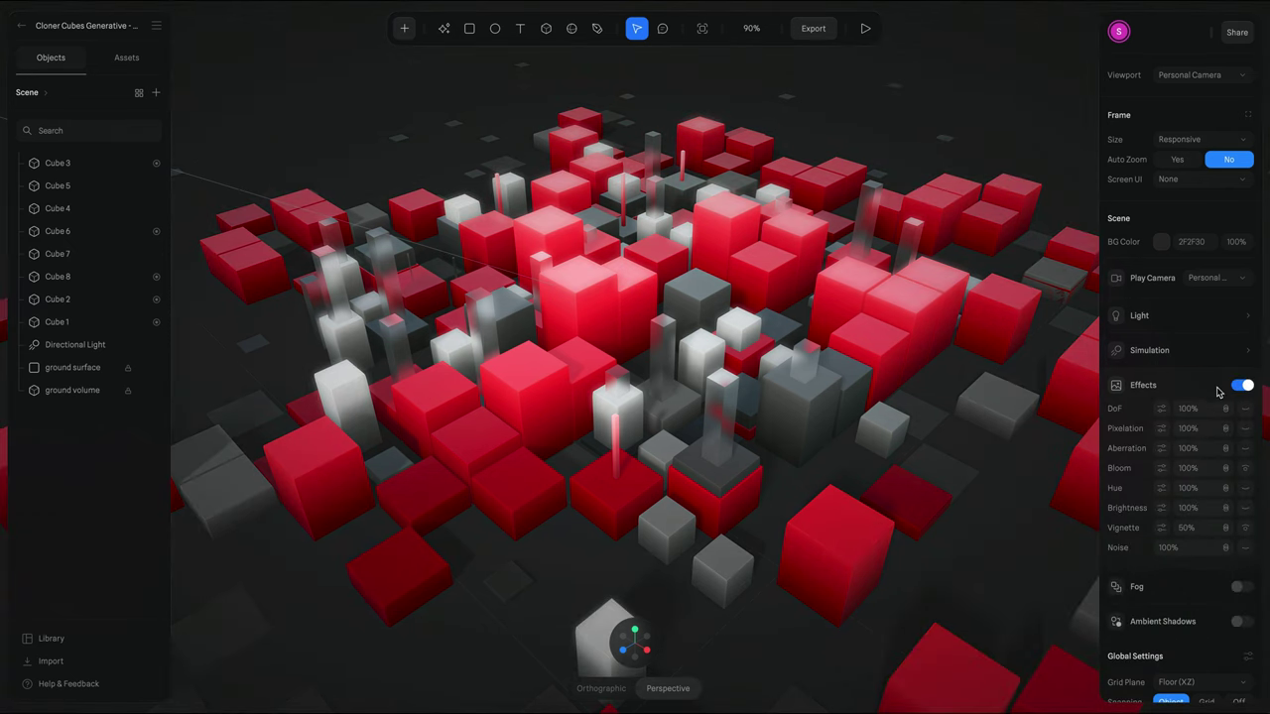
{"action": "left_click", "coordinate": [1246, 530]}
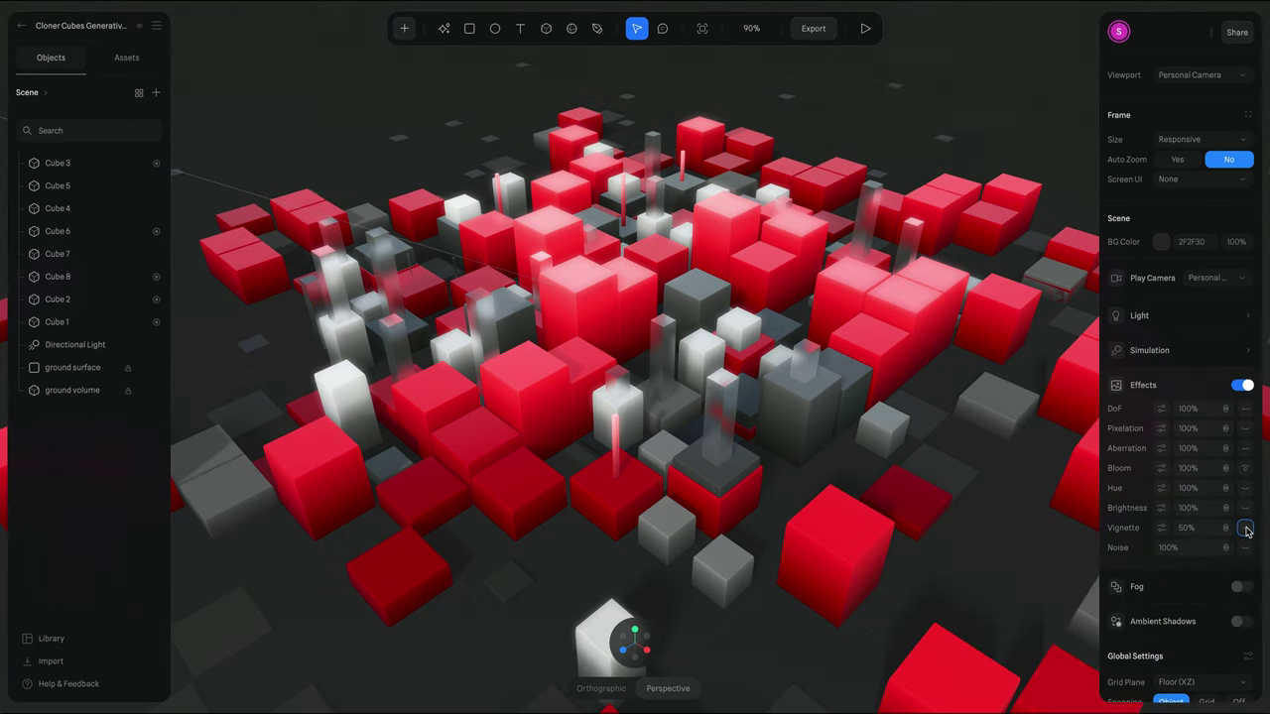
{"action": "left_click", "coordinate": [1246, 468]}
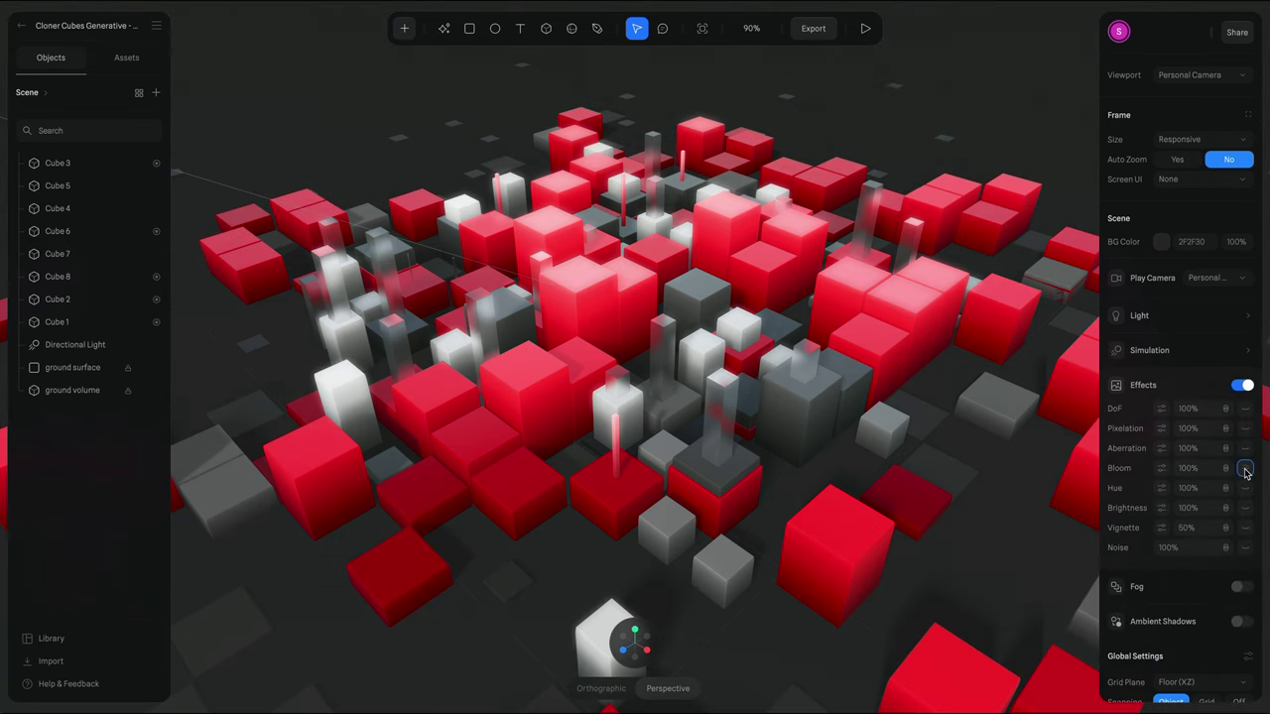
{"action": "left_click", "coordinate": [1245, 415]}
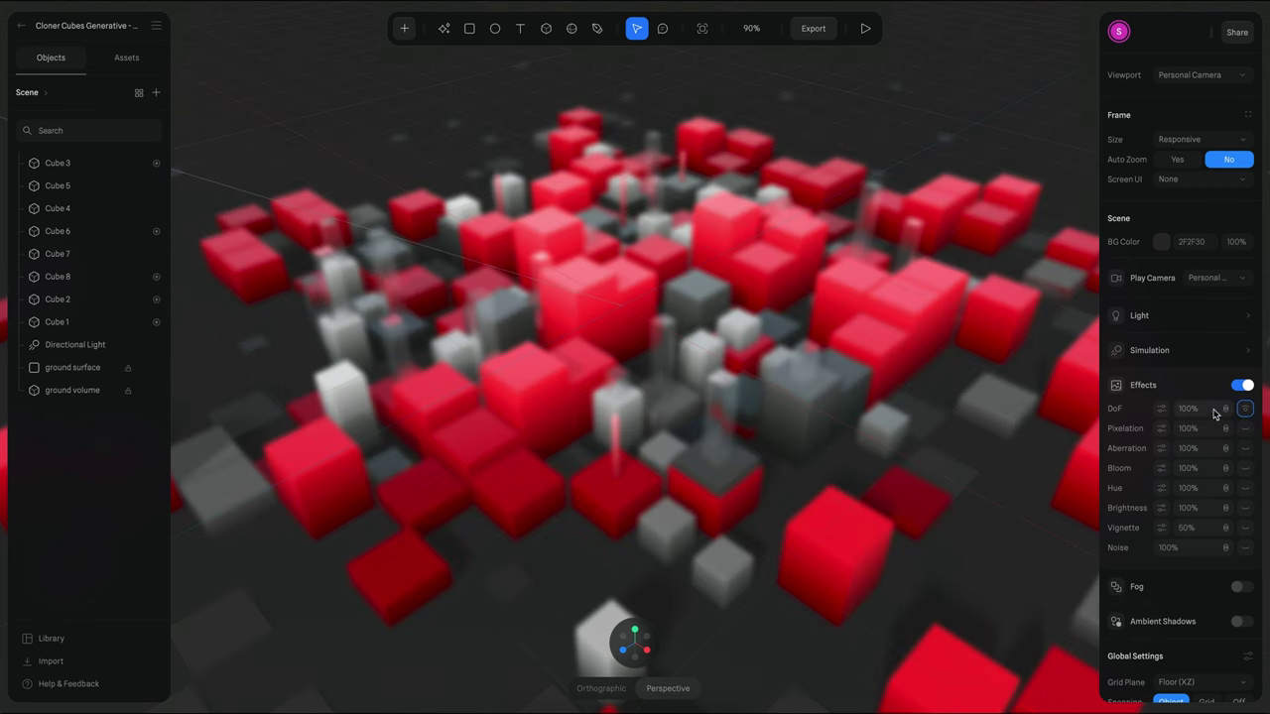
- Pick a cube near the centre as the depth-of-field focus point
{"action": "left_click", "coordinate": [1163, 410]}
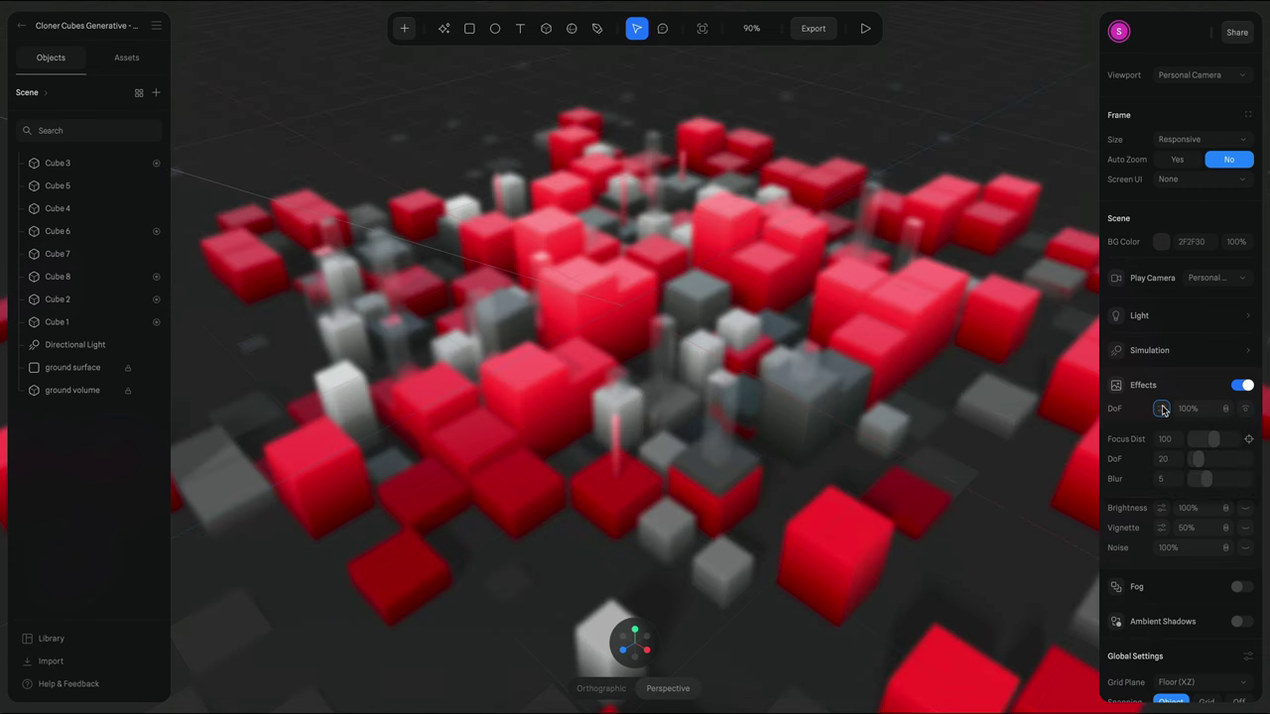
{"action": "left_click", "coordinate": [1249, 438]}
{"action": "left_click", "coordinate": [957, 340]}
{"action": "left_click", "coordinate": [683, 289]}
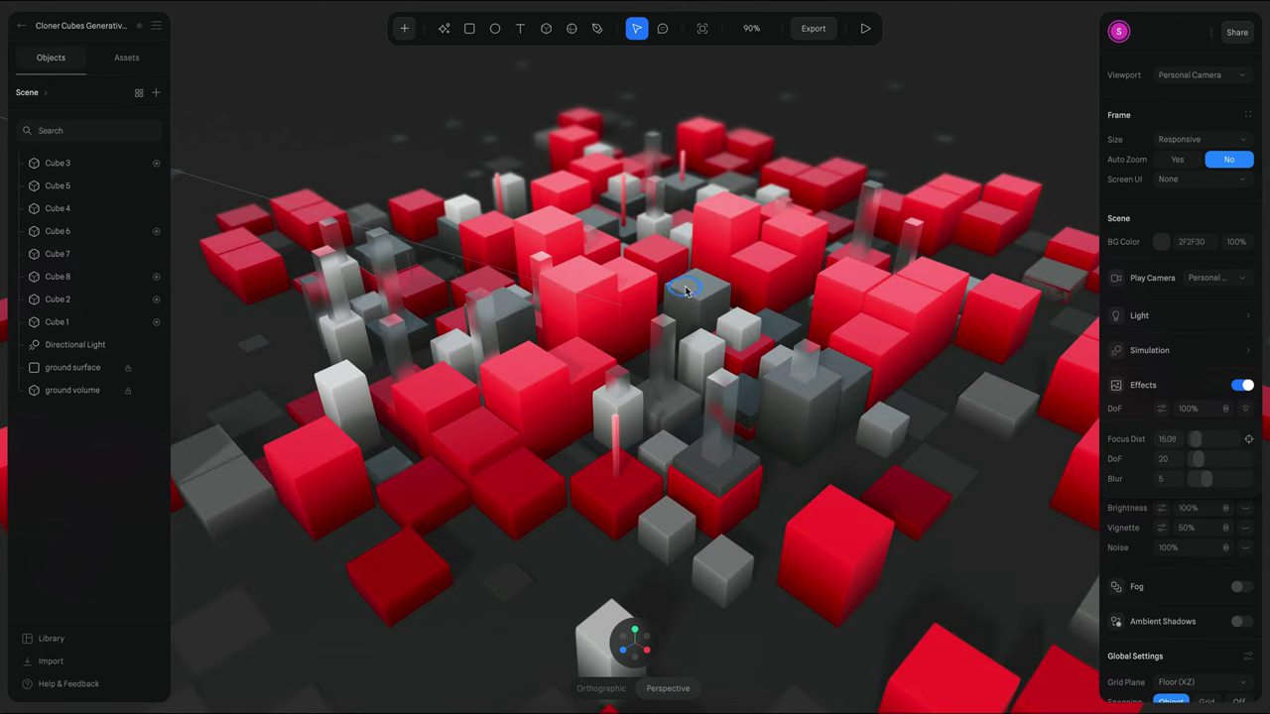
- Set the Grid Plane to Off to hide the floor grid
{"action": "left_click", "coordinate": [1162, 408]}
{"action": "scroll", "coordinate": [1180, 446], "scroll_direction": "down", "scroll_amount": 2}
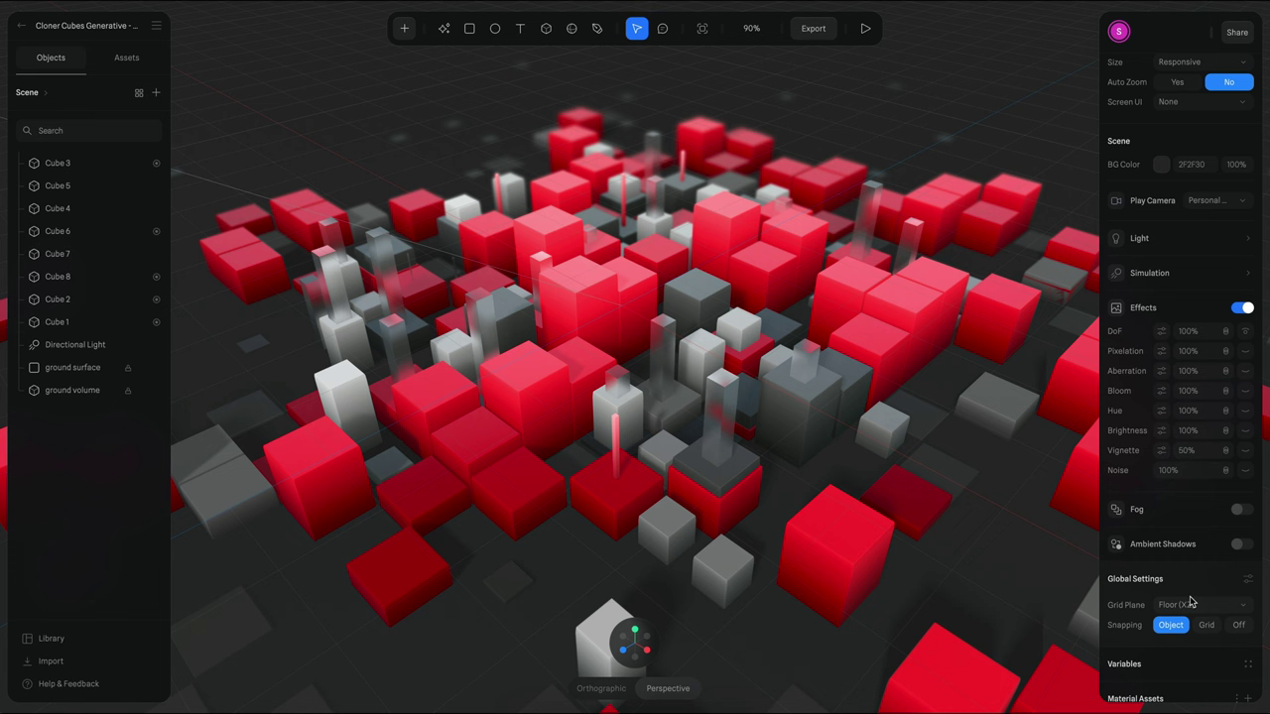
{"action": "left_click", "coordinate": [1193, 604]}
{"action": "left_click", "coordinate": [1192, 585]}
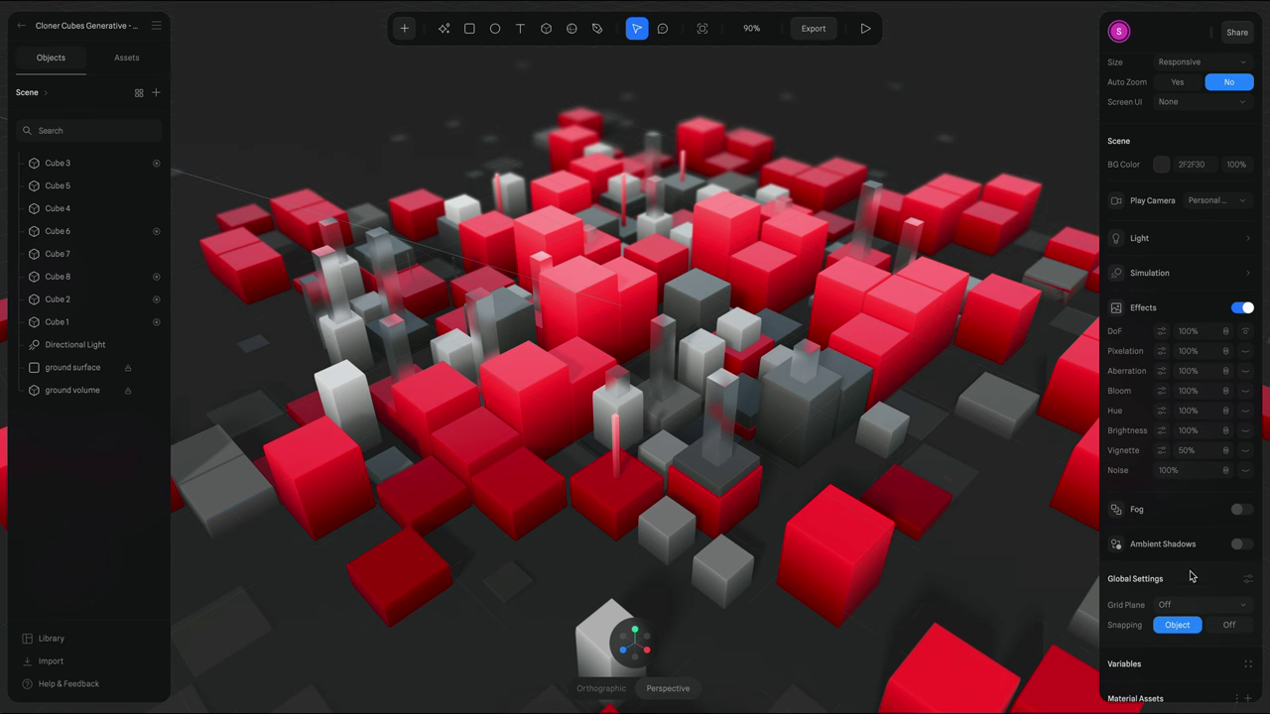
- Raise the DoF blur to about 18 and the focus distance to 20
{"action": "left_click", "coordinate": [1163, 331]}
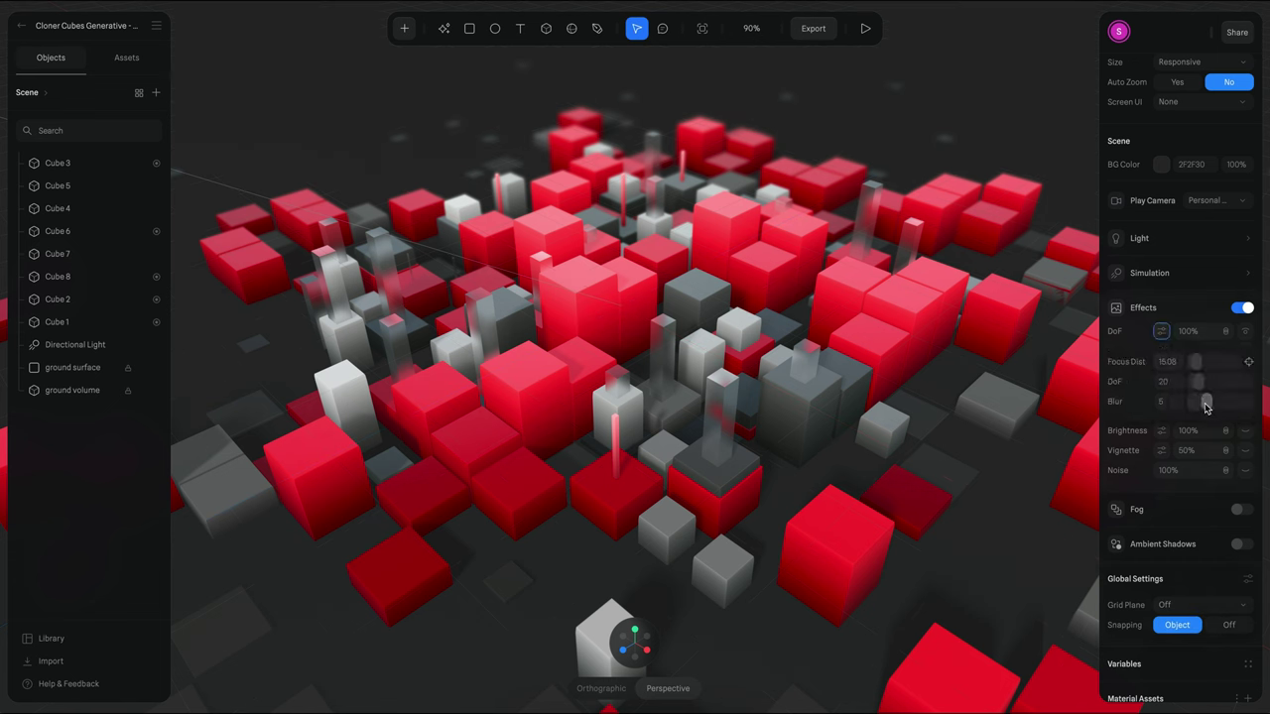
{"action": "mouse_move", "coordinate": [1207, 404]}
{"action": "left_mouse_down"}
{"action": "mouse_move", "coordinate": [1245, 409]}
{"action": "mouse_move", "coordinate": [1197, 387]}
{"action": "left_mouse_up"}
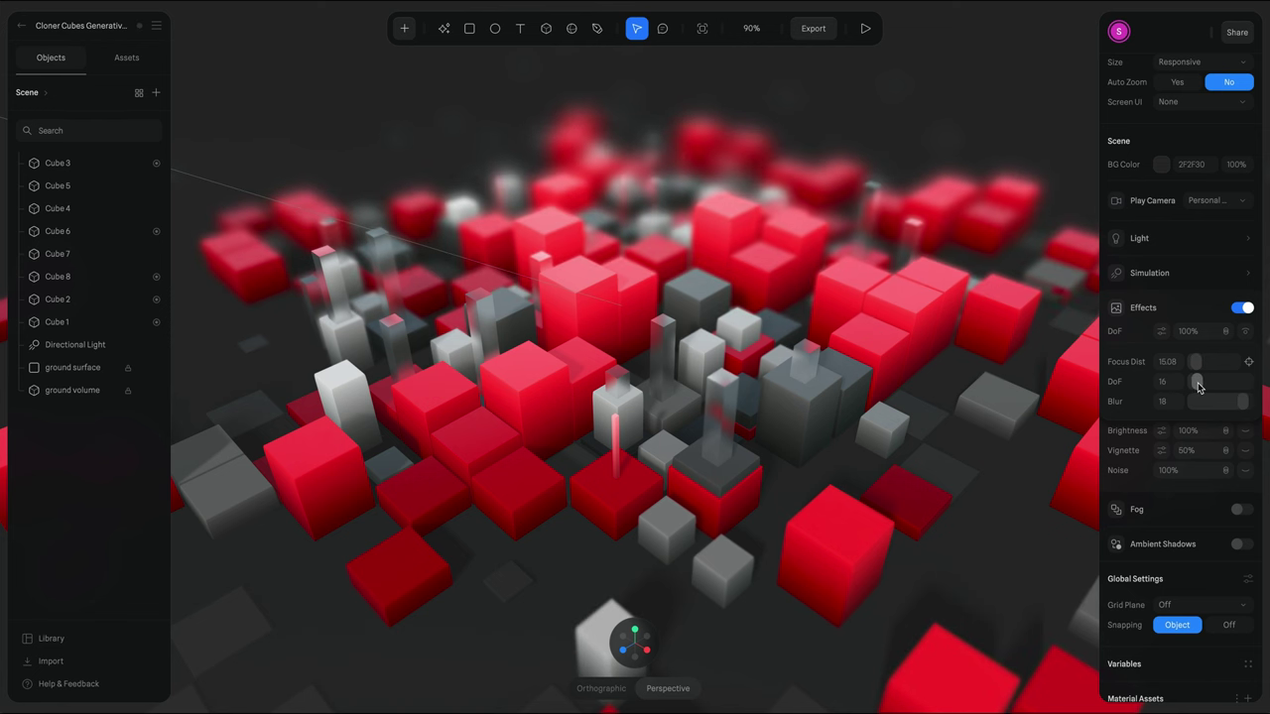
{"action": "left_click", "coordinate": [1197, 360]}
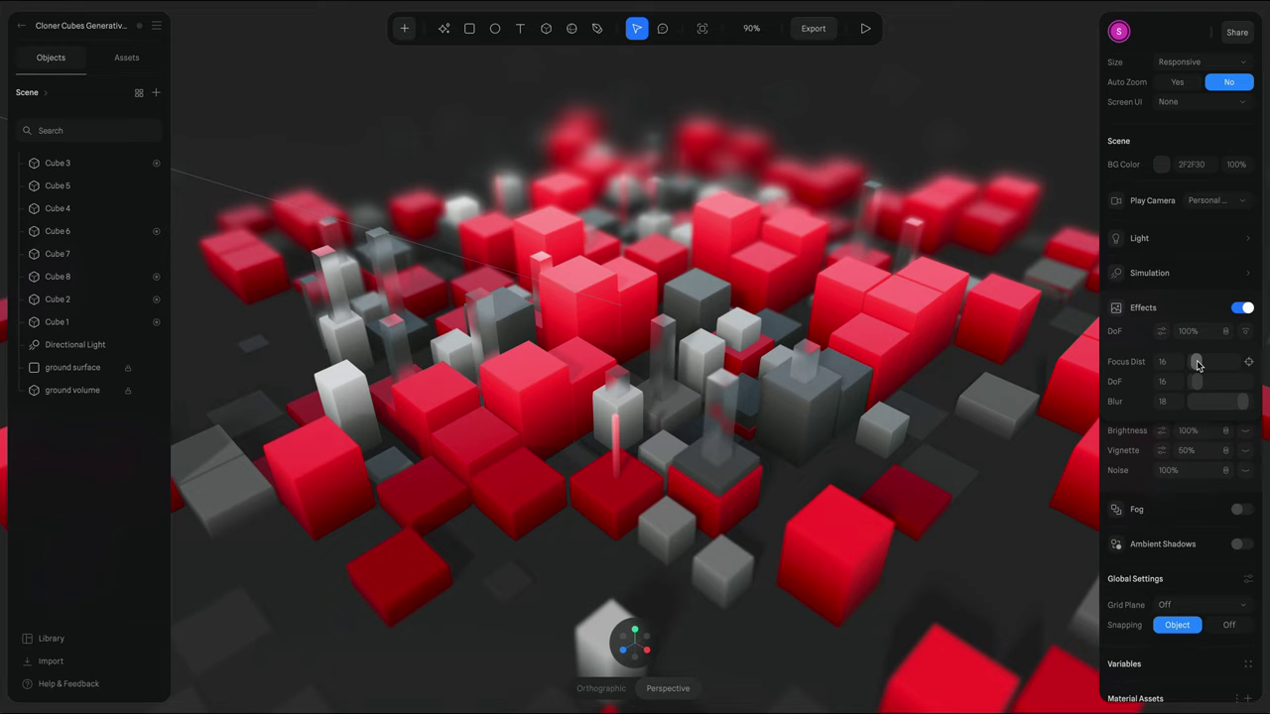
{"action": "left_click_drag", "start_coordinate": [1196, 362], "coordinate": [1197, 362]}
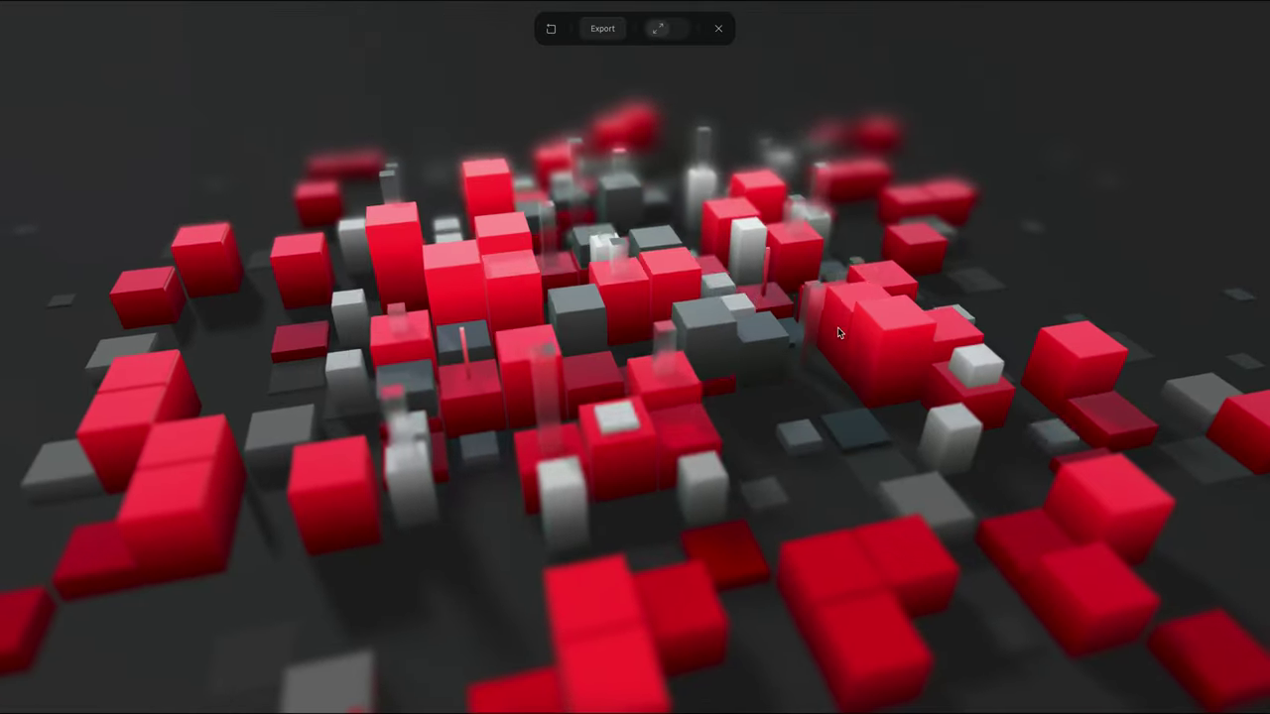
{"action": "left_click_drag", "start_coordinate": [917, 347], "coordinate": [858, 353]}
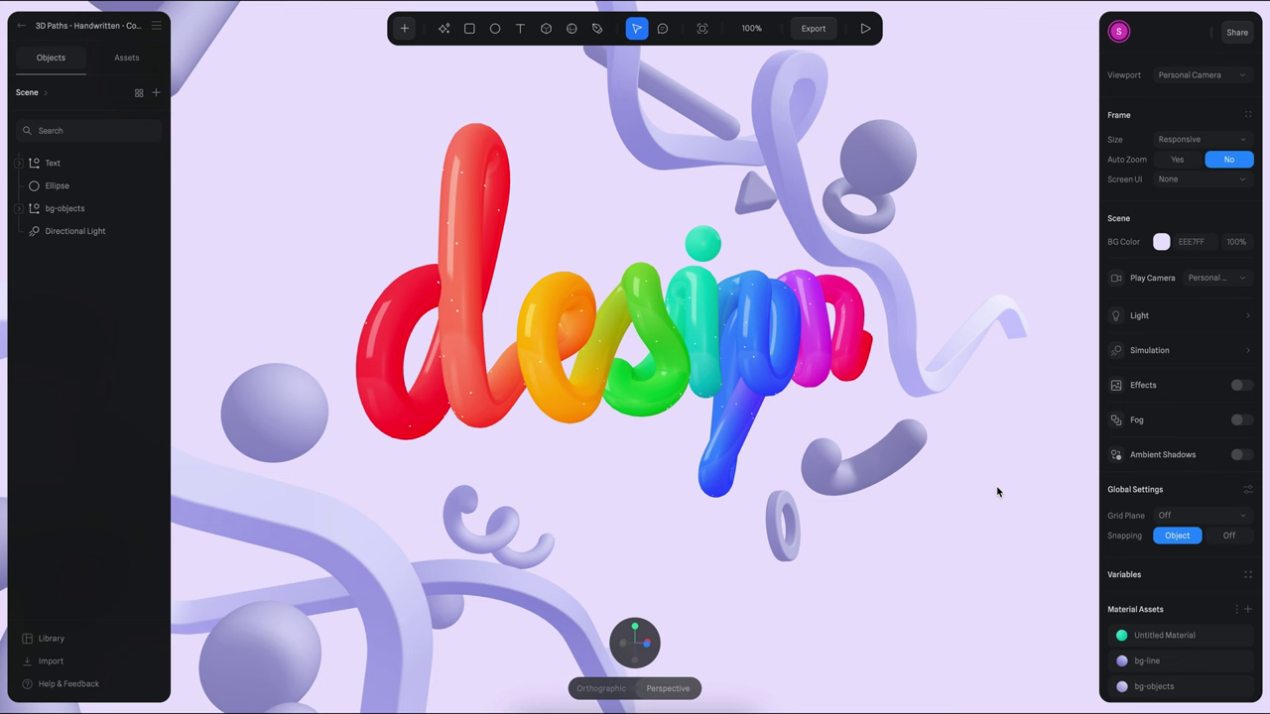
- Switch on effects for the 'design' lettering scene and orbit it to face the camera
{"action": "right_click_drag", "start_coordinate": [998, 493], "coordinate": [1032, 477]}
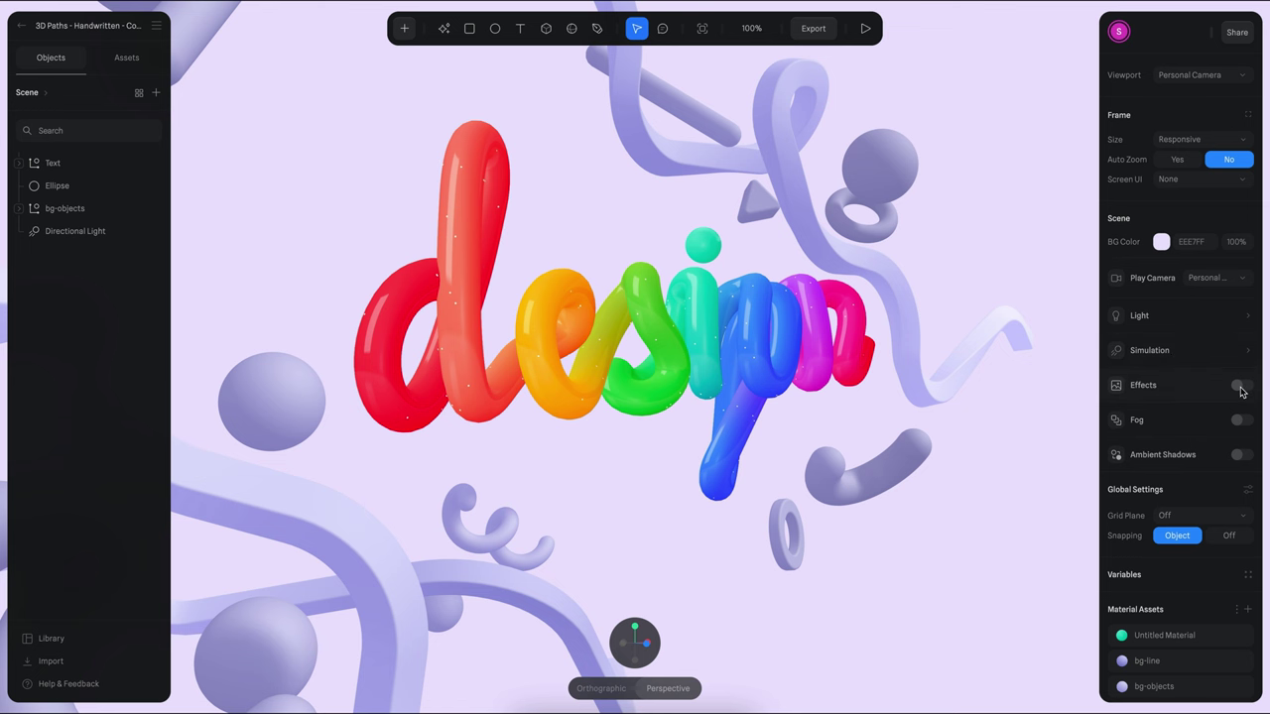
{"action": "left_click", "coordinate": [1238, 386]}
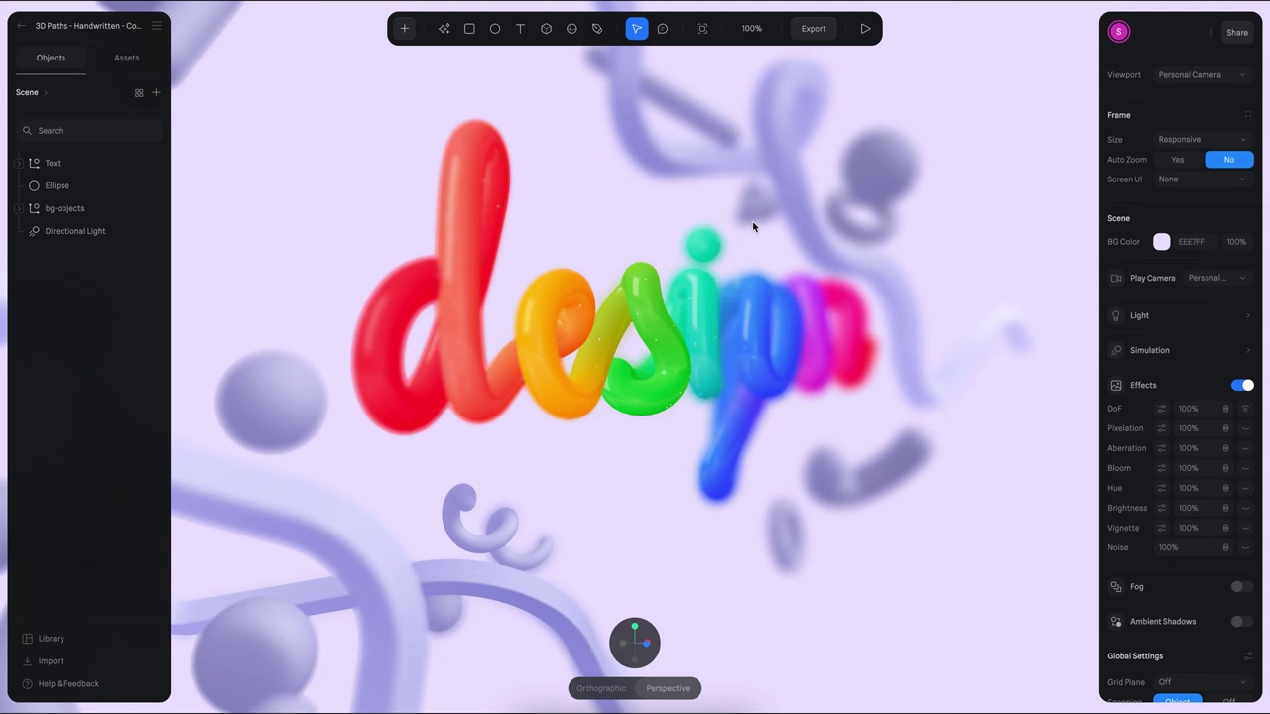
{"action": "right_click_drag", "start_coordinate": [847, 501], "coordinate": [731, 490]}
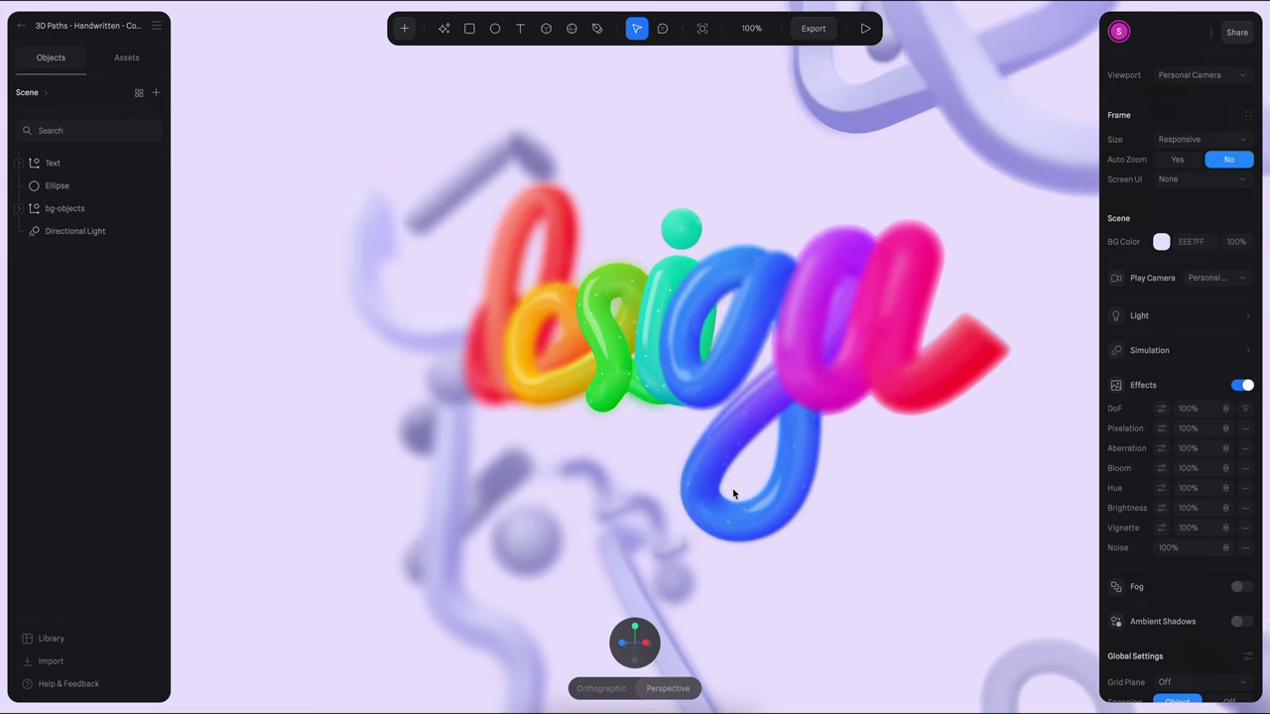
- Move the DoF focus distance to 19 so the green middle letters are sharp
{"action": "left_click", "coordinate": [1162, 408]}
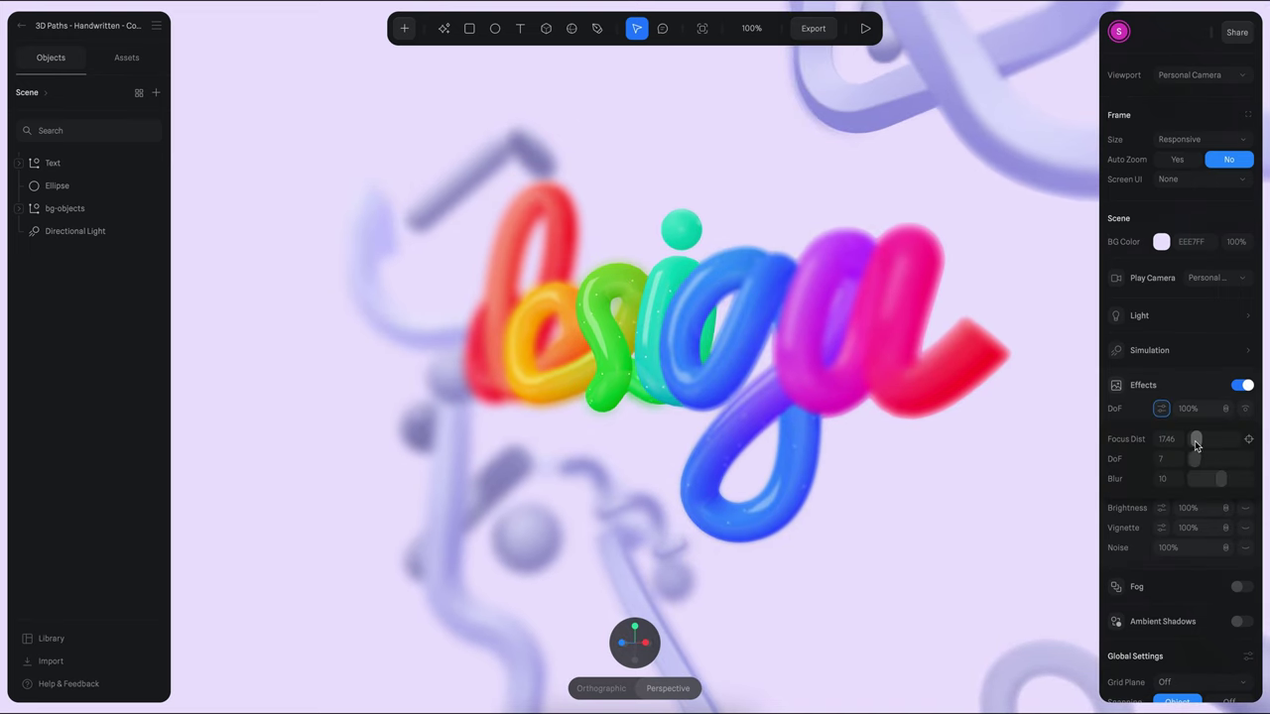
{"action": "left_click_drag", "start_coordinate": [1195, 443], "coordinate": [1195, 445]}
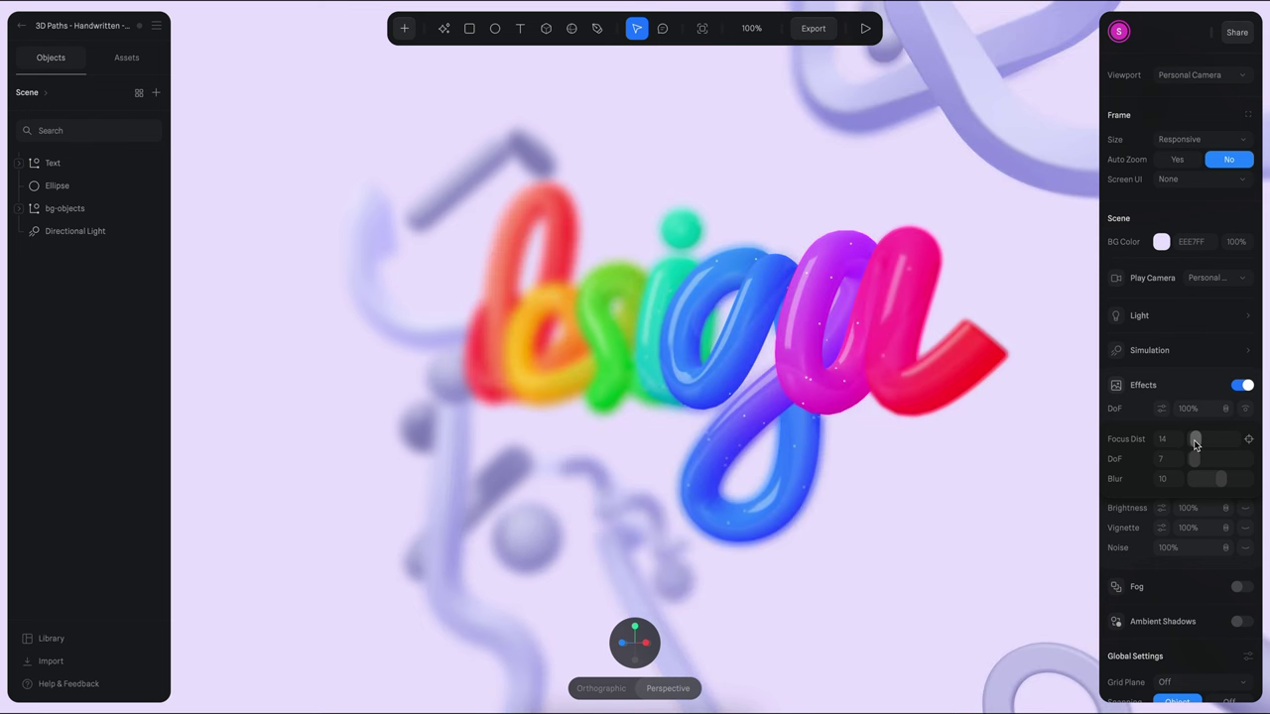
{"action": "left_click_drag", "start_coordinate": [1195, 443], "coordinate": [1196, 444]}
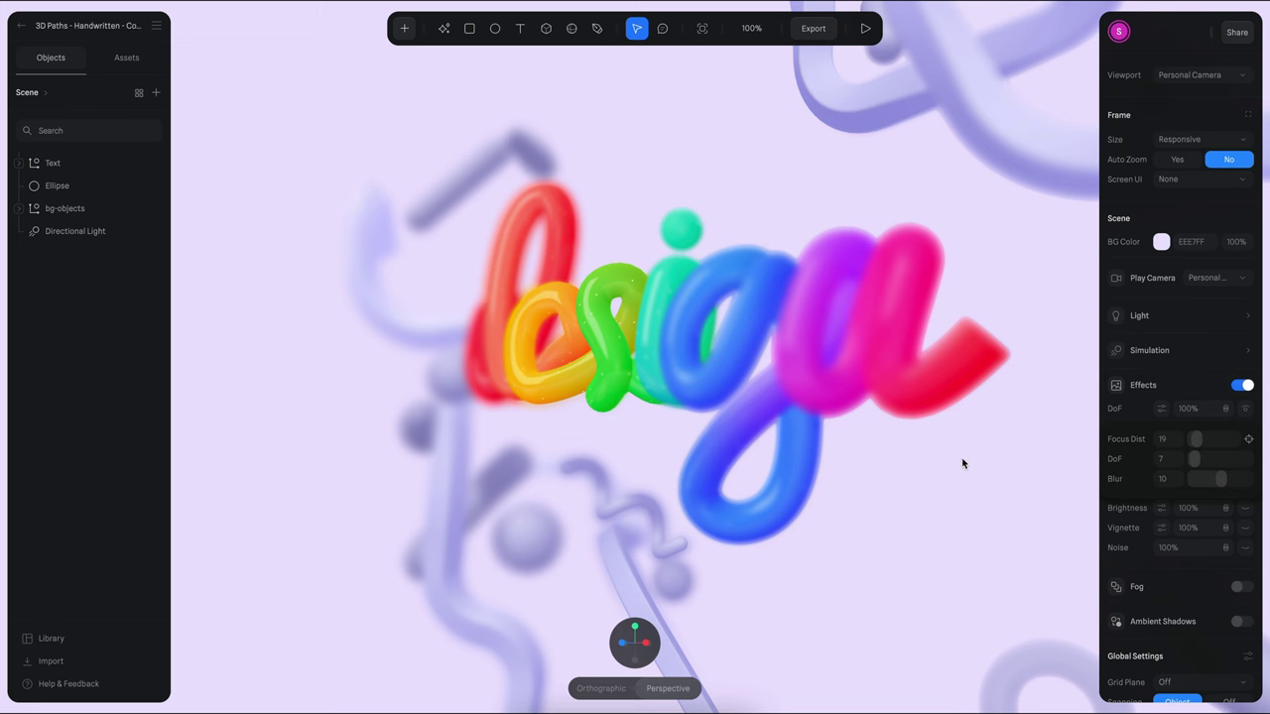
{"action": "right_click_drag", "start_coordinate": [594, 458], "coordinate": [608, 468]}
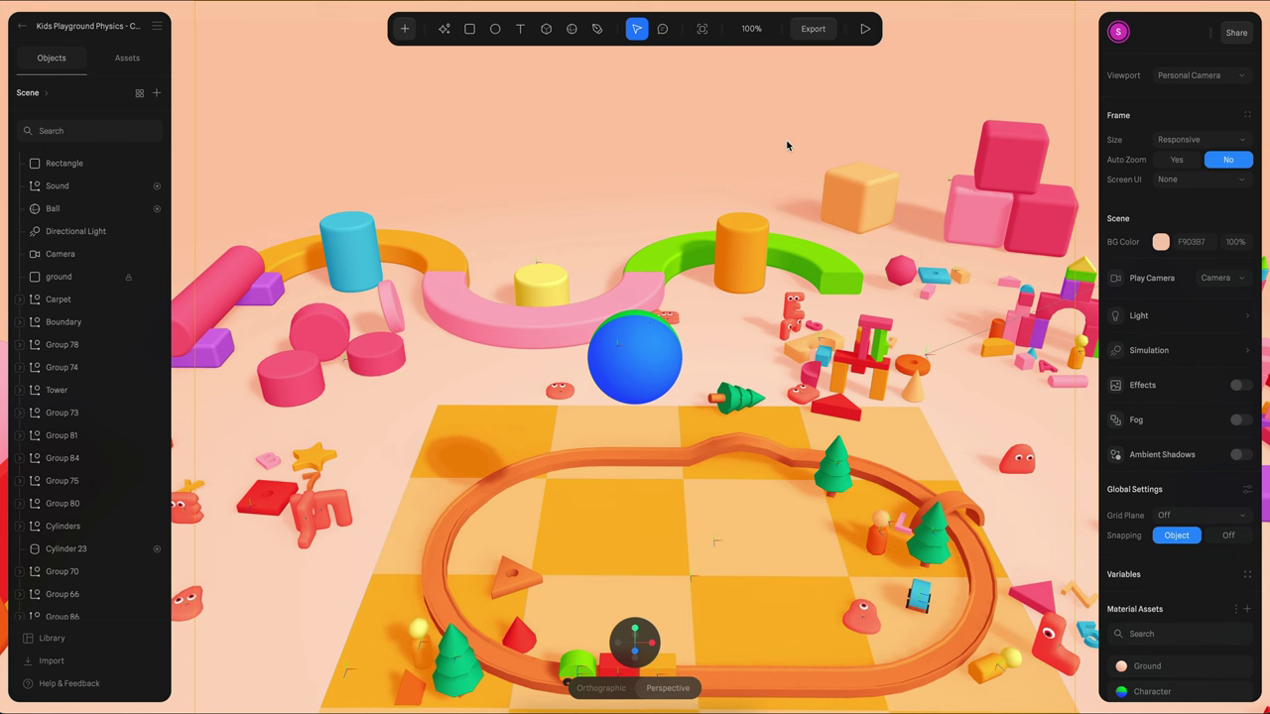
- Preview the kids playground scene, switch Effects on to blur the background, then preview it again
{"action": "left_click", "coordinate": [867, 39]}
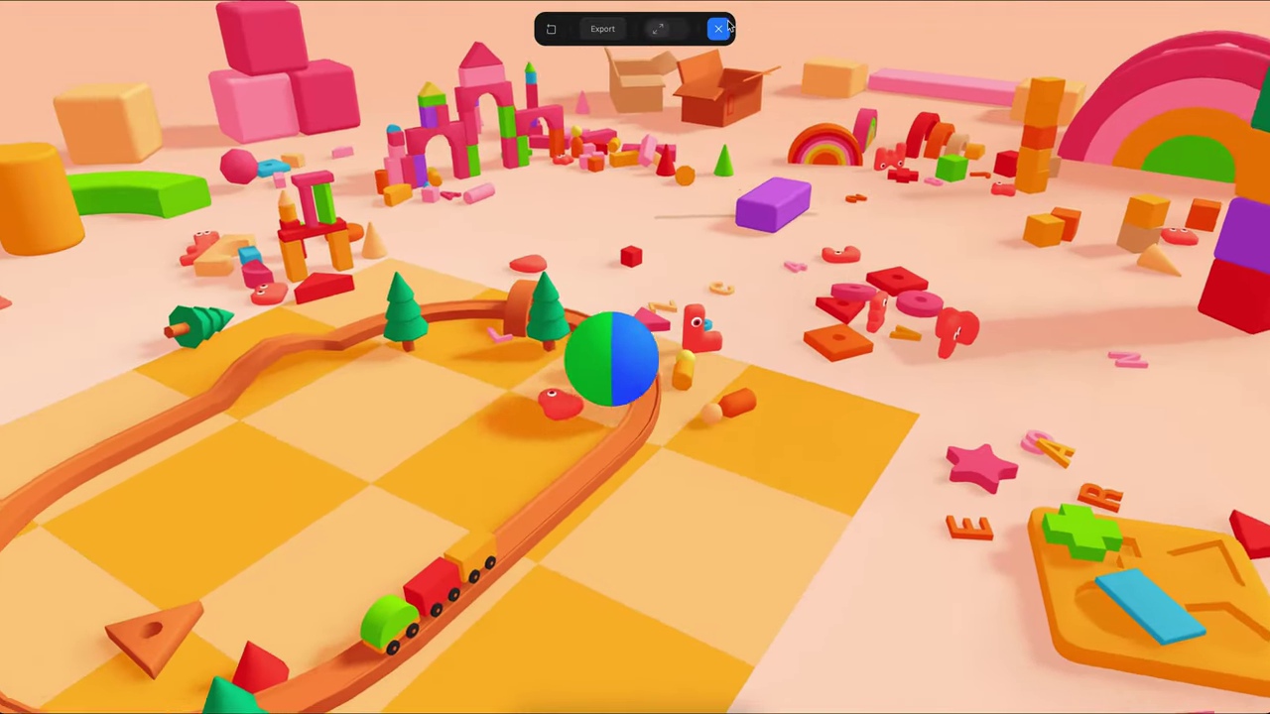
{"action": "left_click", "coordinate": [718, 28]}
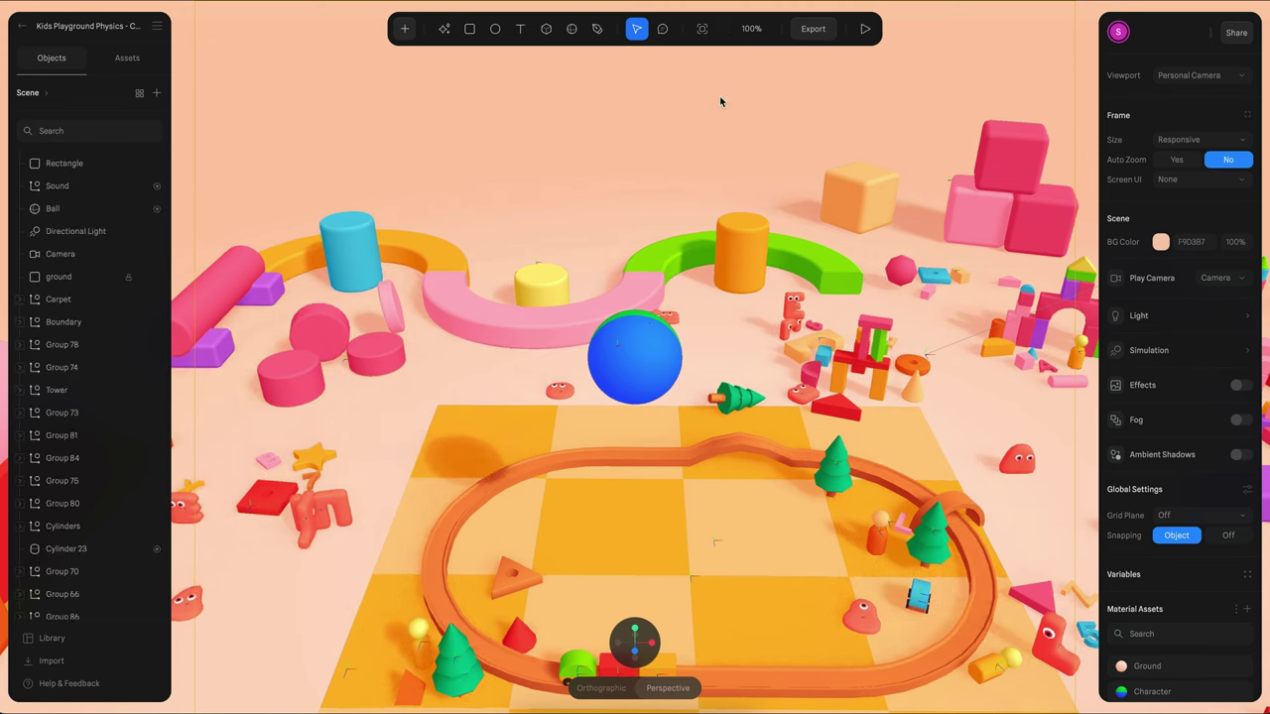
{"action": "left_click", "coordinate": [1240, 386]}
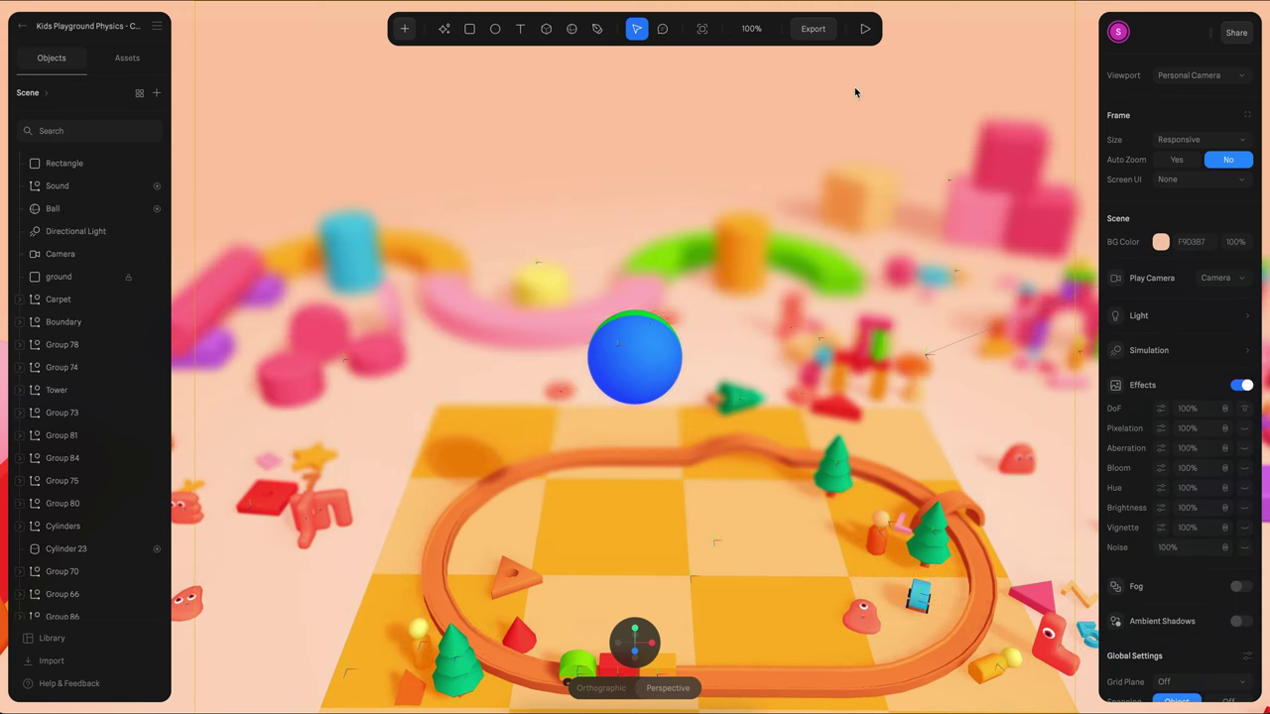
{"action": "left_click", "coordinate": [864, 28]}
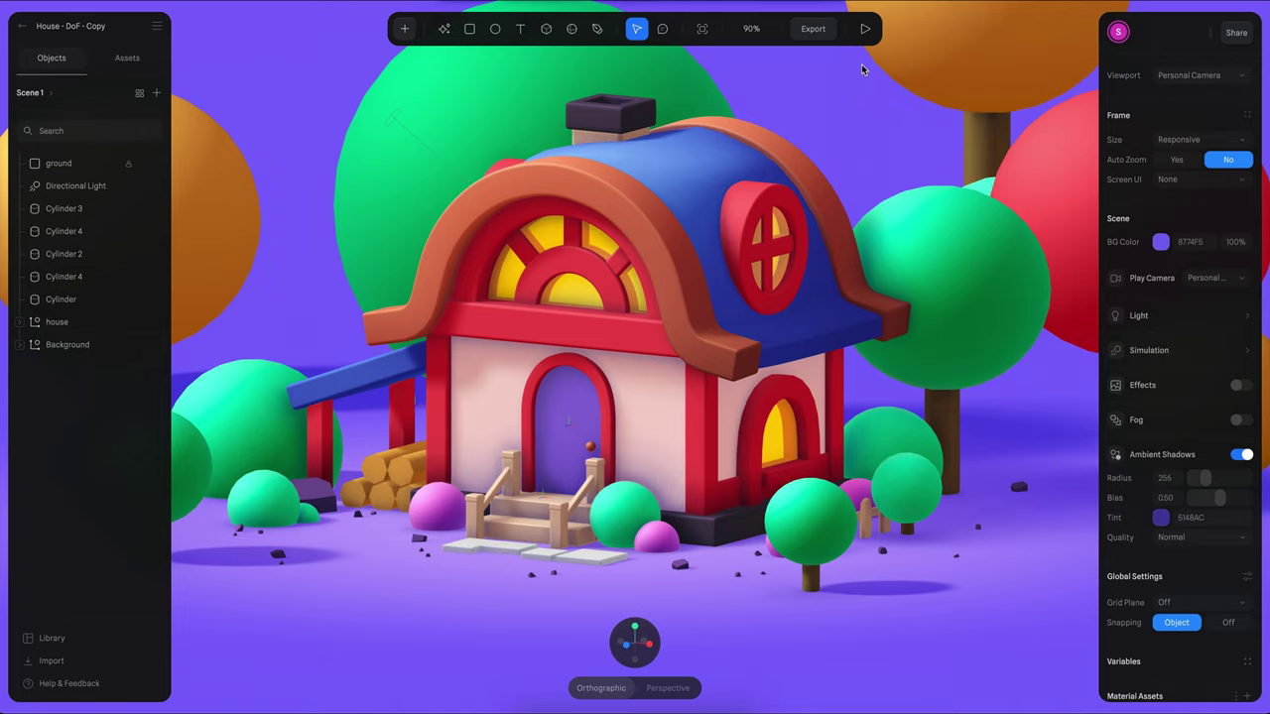
{"action": "left_click", "coordinate": [865, 28]}
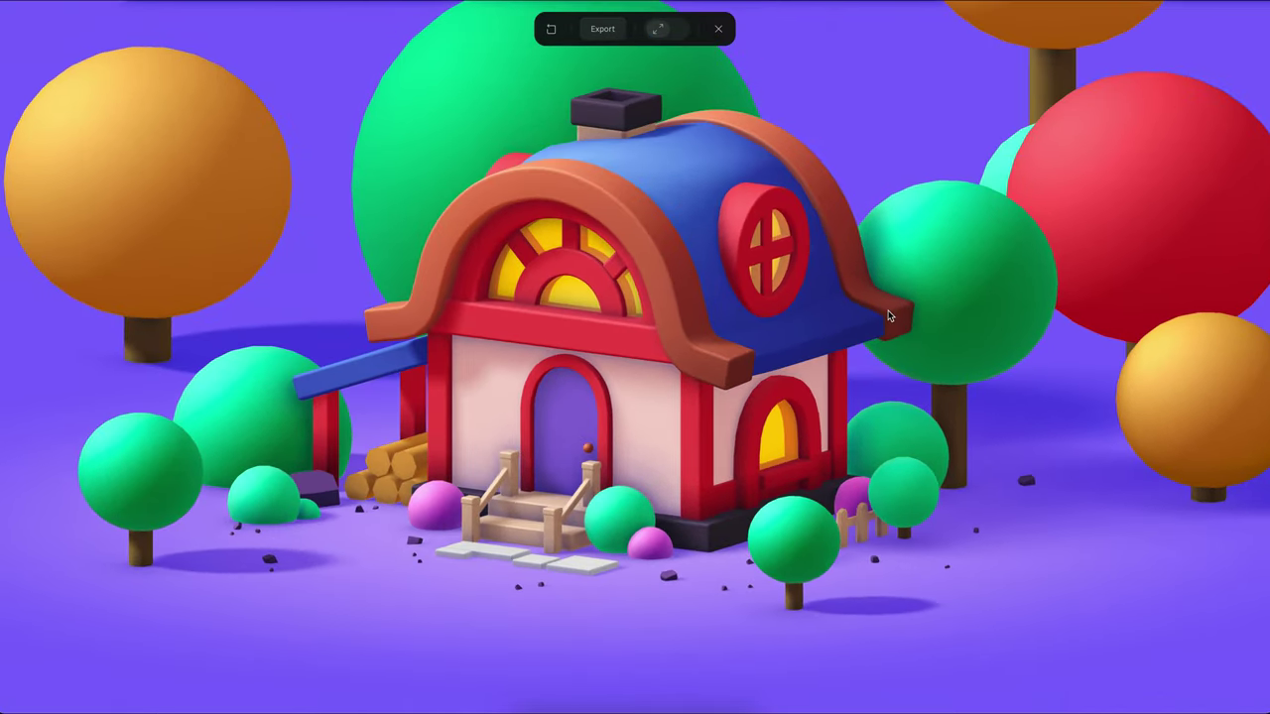
{"action": "left_click", "coordinate": [717, 31]}
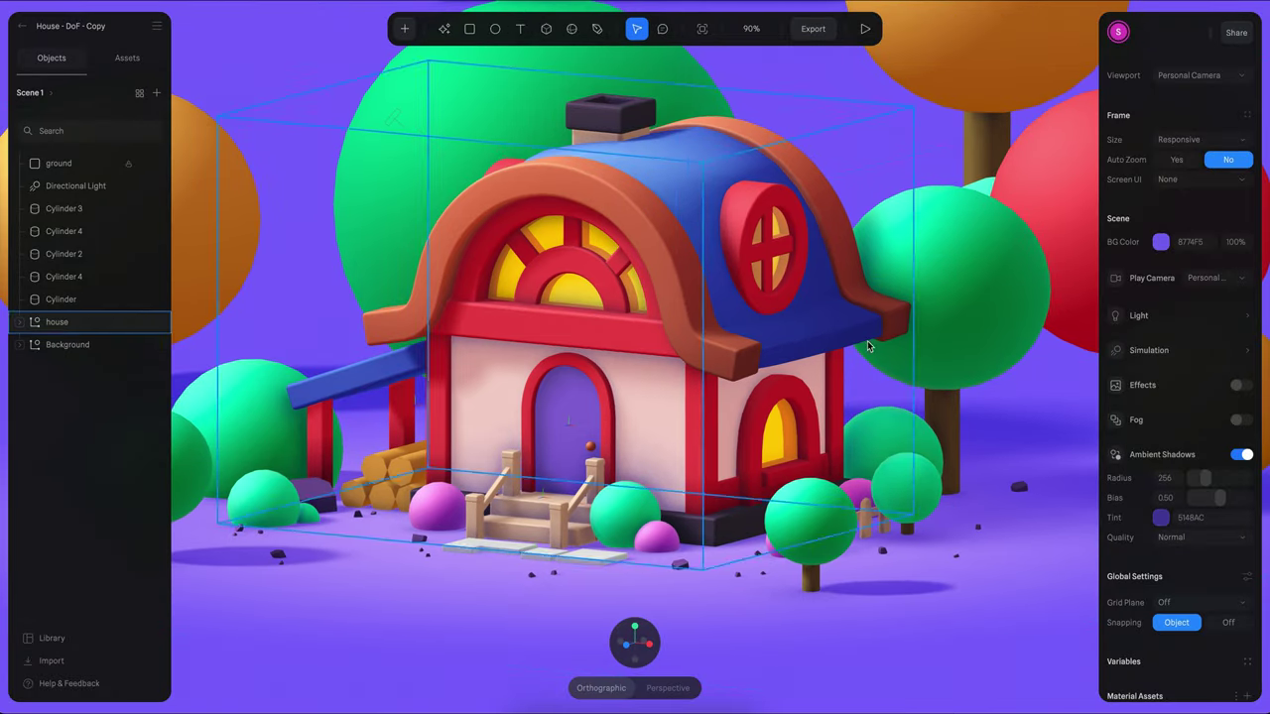
- Switch Effects on to blur the trees around the cottage, then play the house scene in preview
{"action": "left_click", "coordinate": [1239, 386]}
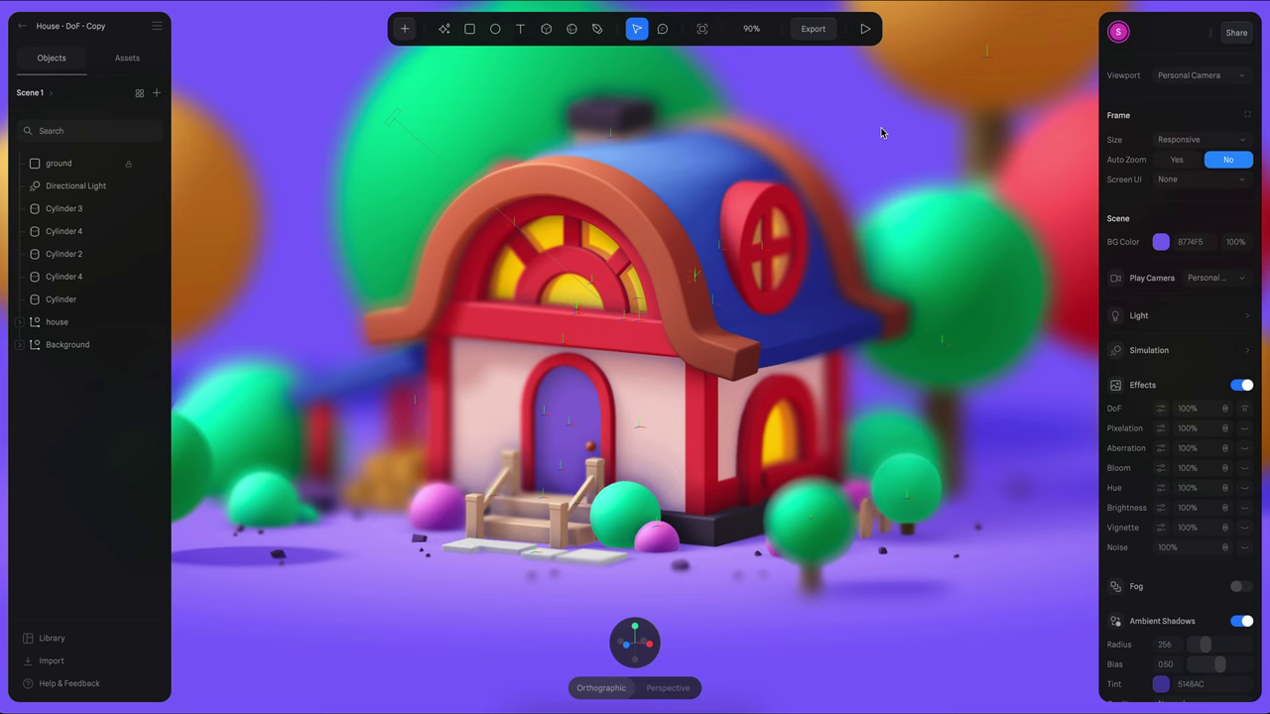
{"action": "left_click", "coordinate": [862, 30]}
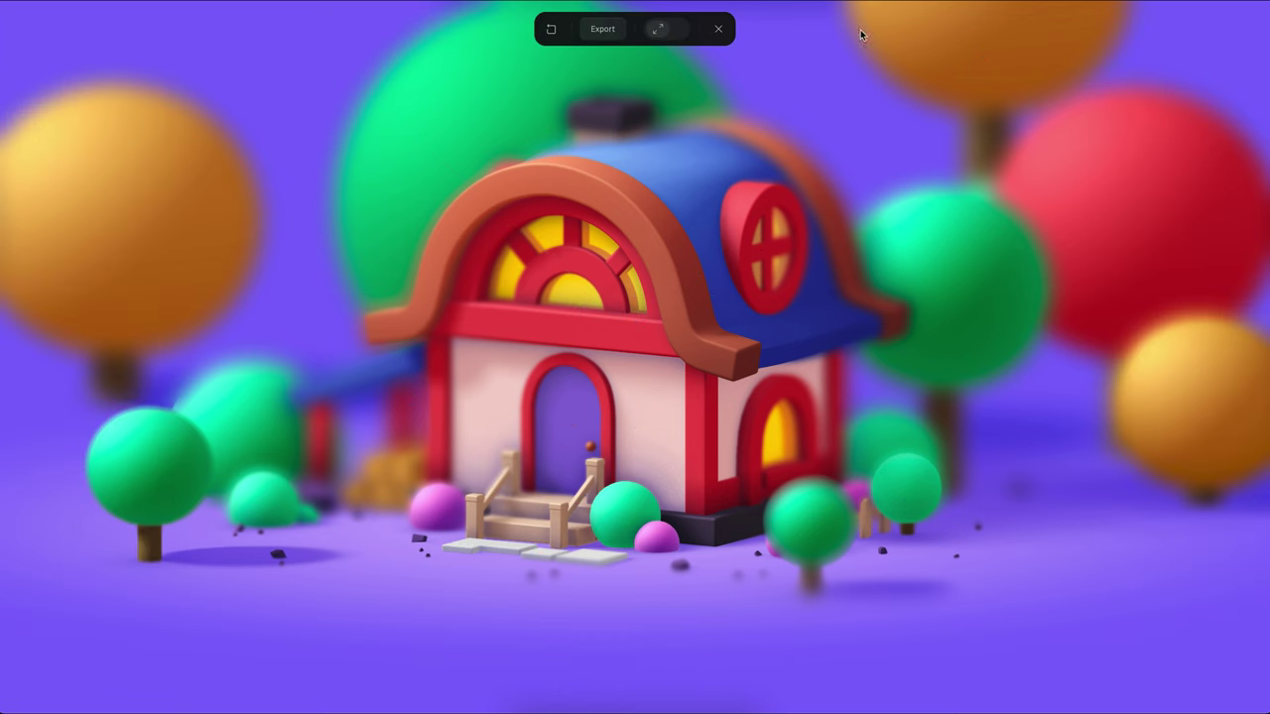